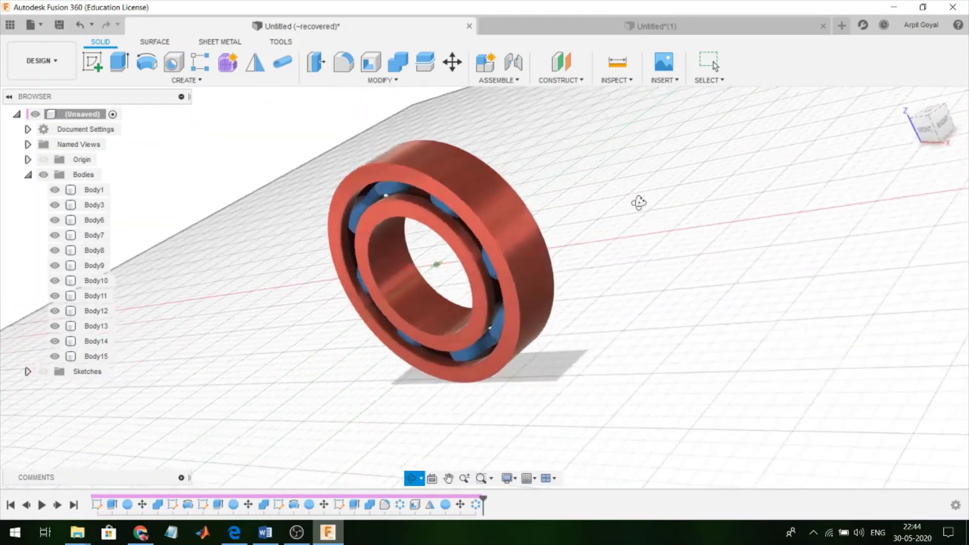
- Switch to the second untitled design and set its document units to inches
{"action": "key", "text": "Escape"}
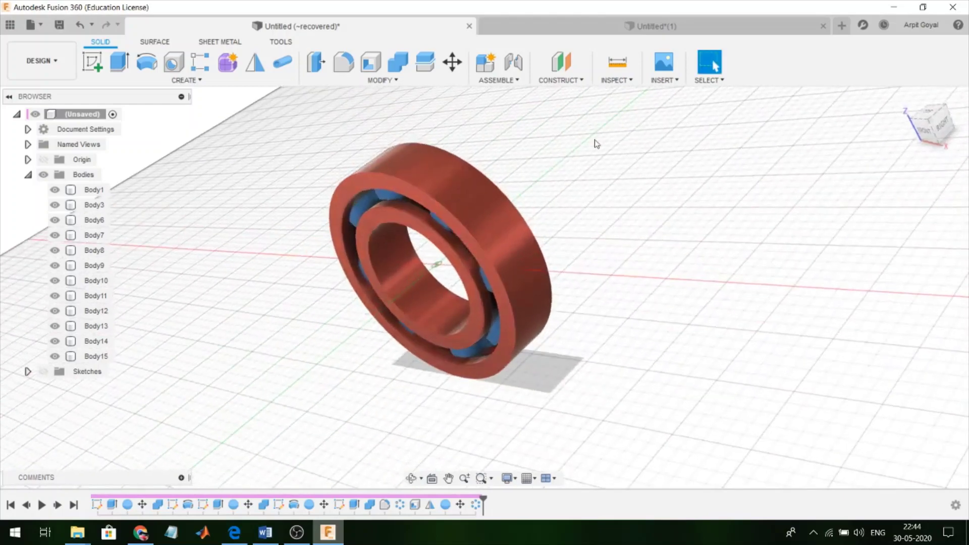
{"action": "left_click", "coordinate": [587, 19]}
{"action": "left_click", "coordinate": [119, 64]}
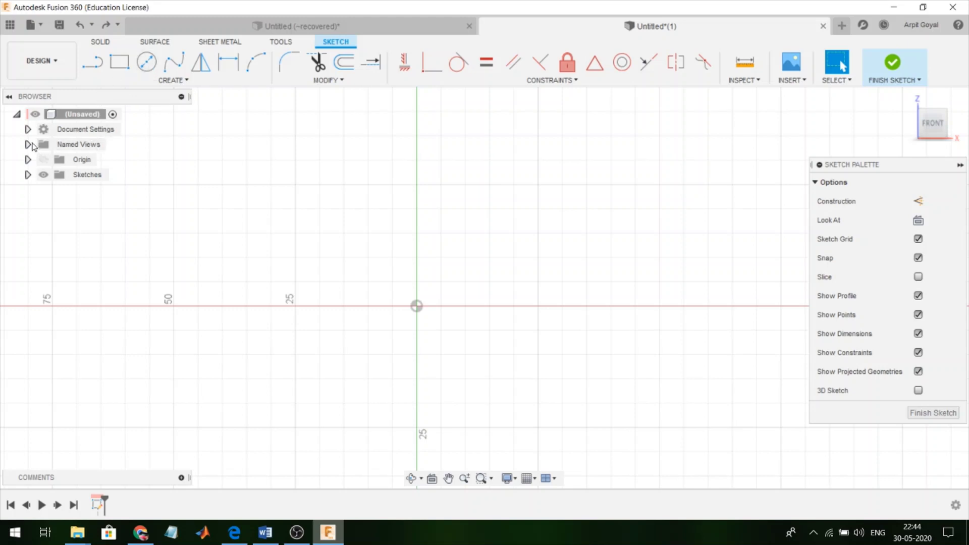
{"action": "left_click", "coordinate": [27, 129]}
{"action": "left_click", "coordinate": [113, 144]}
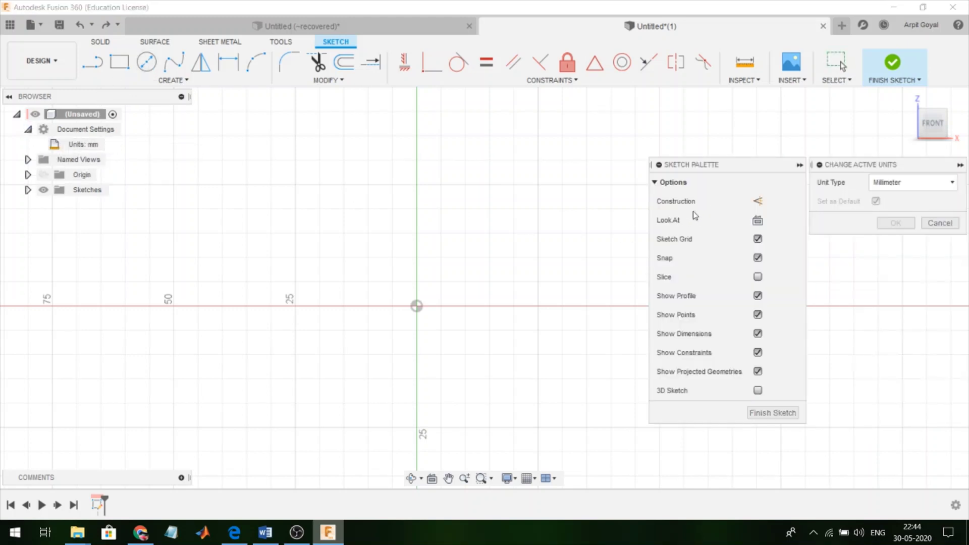
{"action": "left_click", "coordinate": [924, 182]}
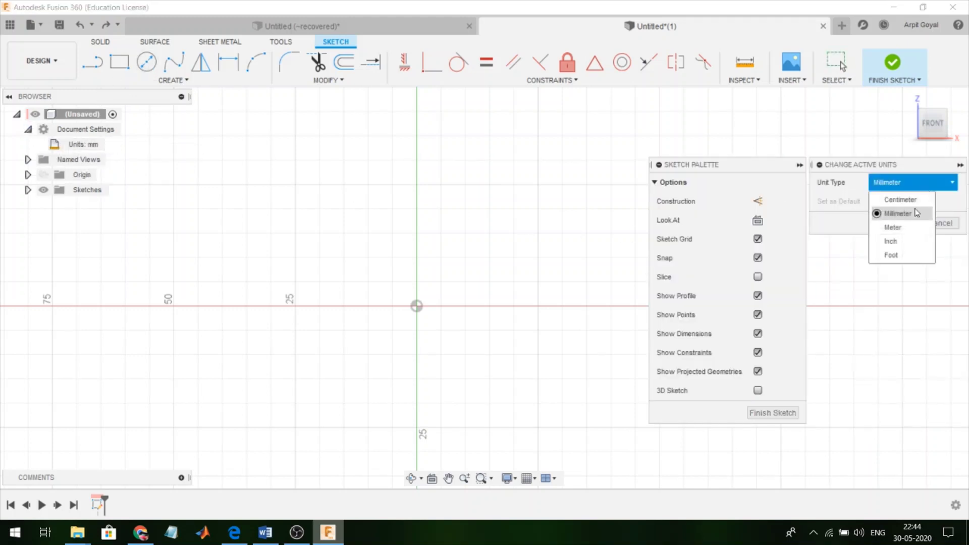
{"action": "left_click", "coordinate": [904, 240]}
{"action": "left_click", "coordinate": [899, 227]}
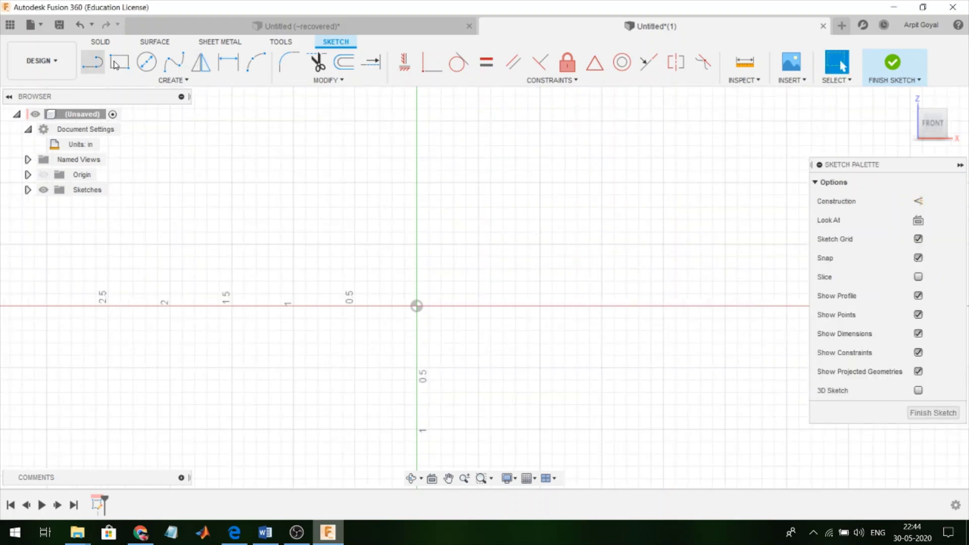
- Sketch a circle with a diameter of 1.1811 in centred on the origin
{"action": "left_click", "coordinate": [146, 62]}
{"action": "left_click", "coordinate": [417, 307]}
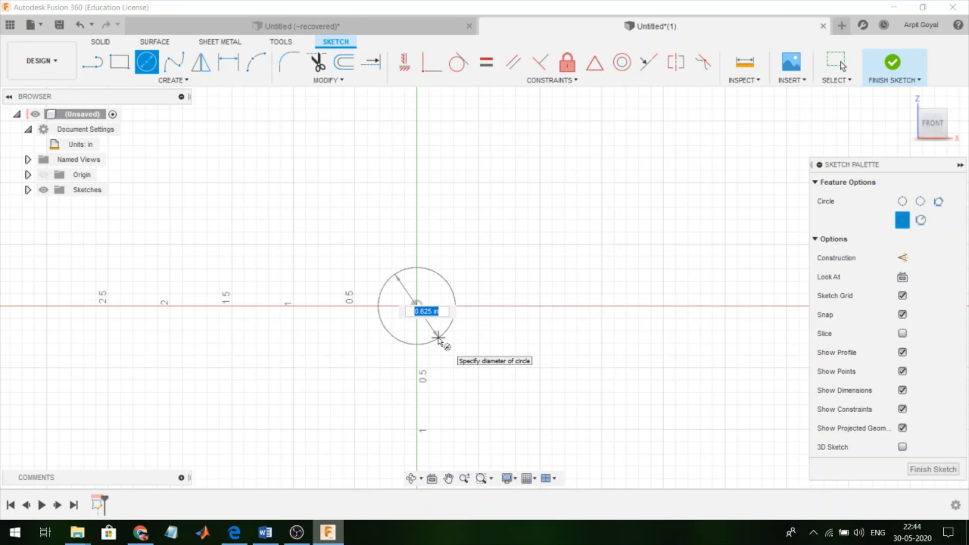
{"action": "type", "text": "1.18"}
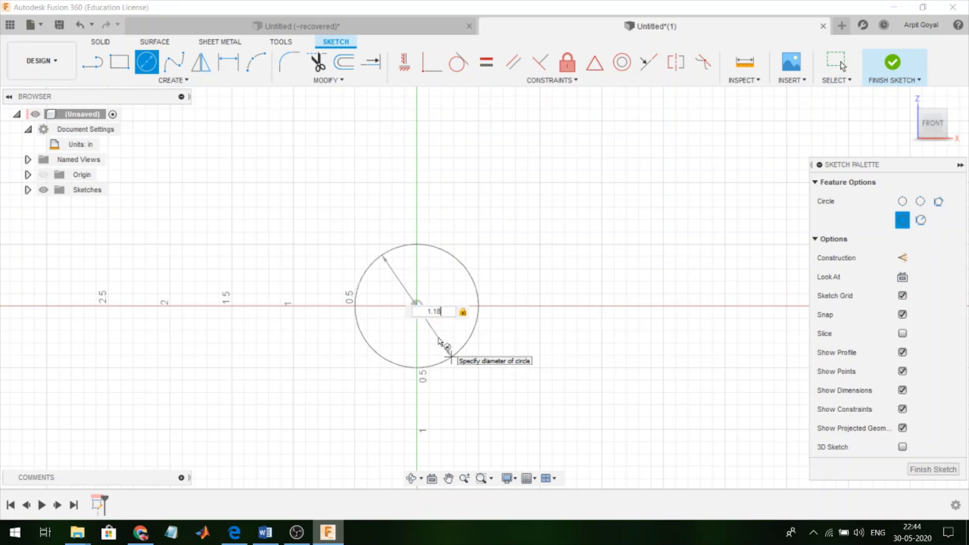
{"action": "type", "text": "11"}
{"action": "key", "text": "Return"}
{"action": "key", "text": "Escape"}
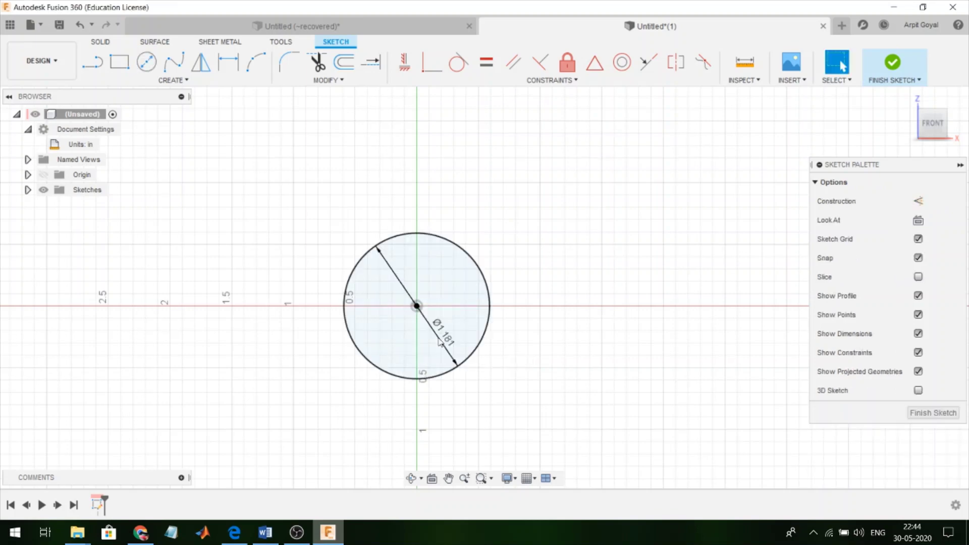
- Add a concentric circle with a diameter of 2.1654 in, centred on the origin
{"action": "key", "text": "c"}
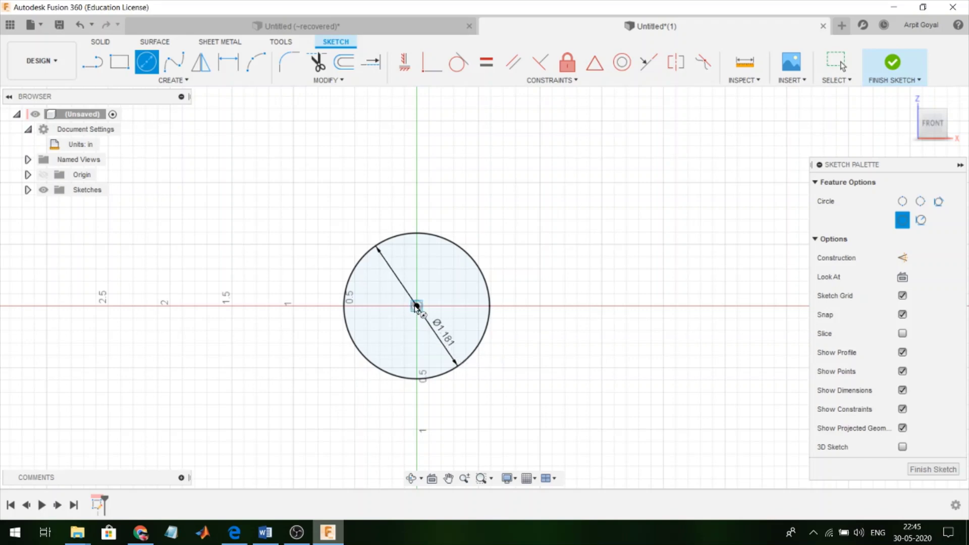
{"action": "left_click", "coordinate": [416, 306]}
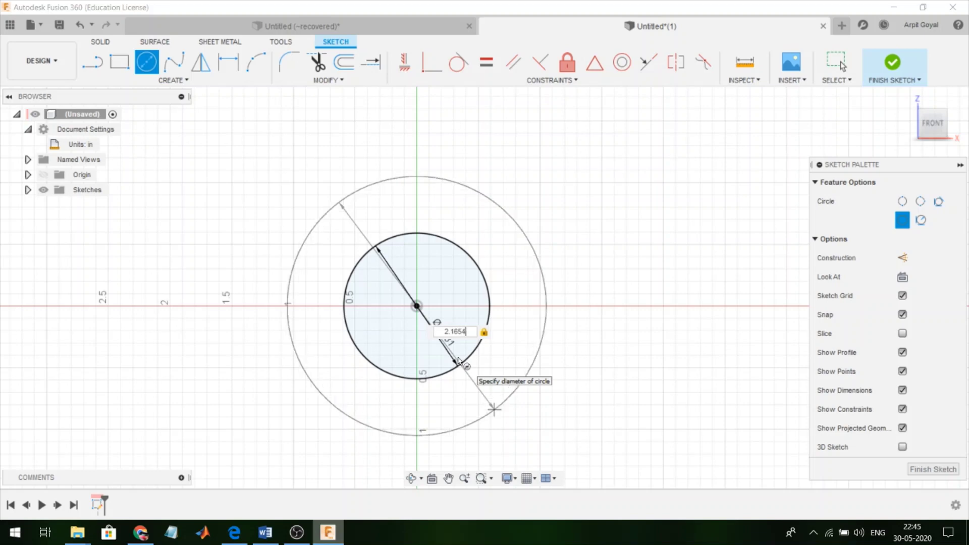
{"action": "key", "text": "Return"}
{"action": "key", "text": "Escape"}
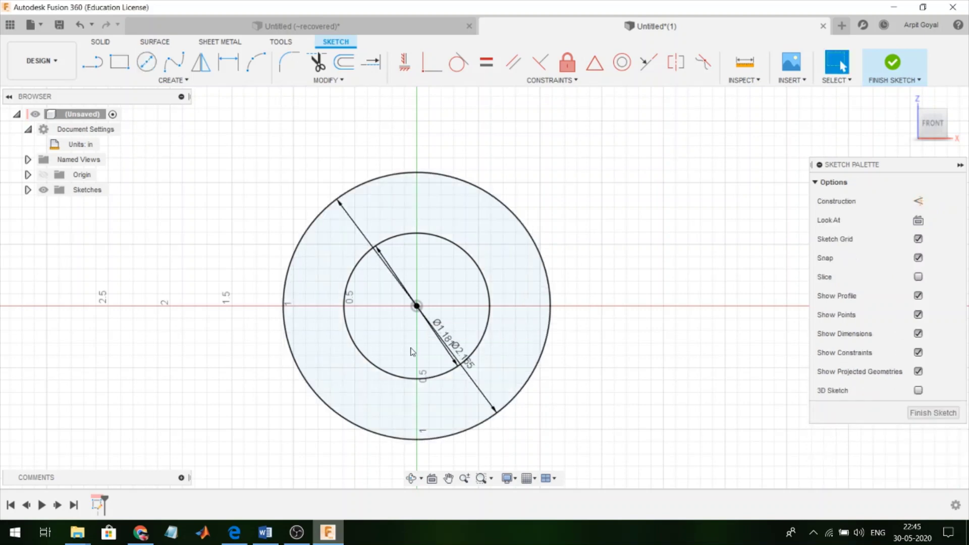
- Add a concentric circle with a diameter of 1.504 in, centred on the origin
{"action": "left_click", "coordinate": [146, 61]}
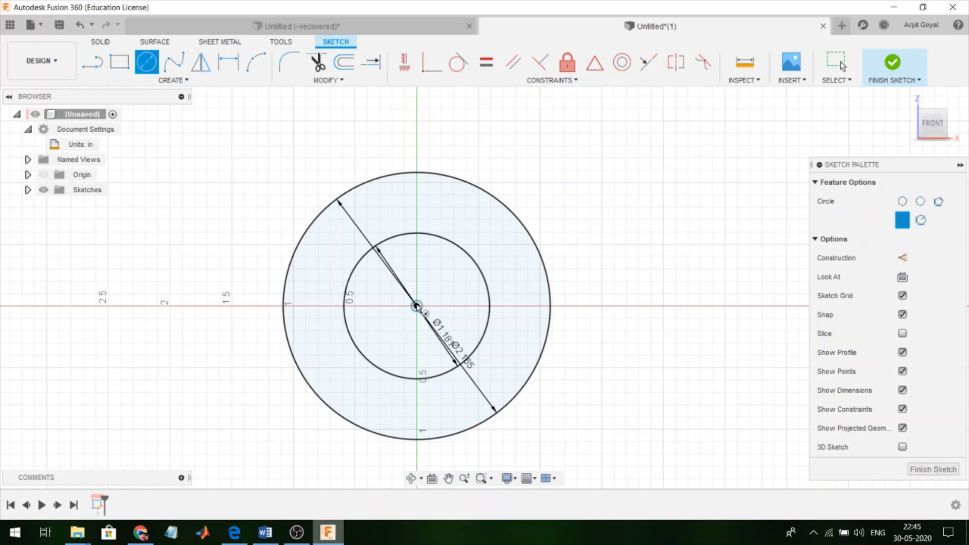
{"action": "left_click", "coordinate": [417, 306]}
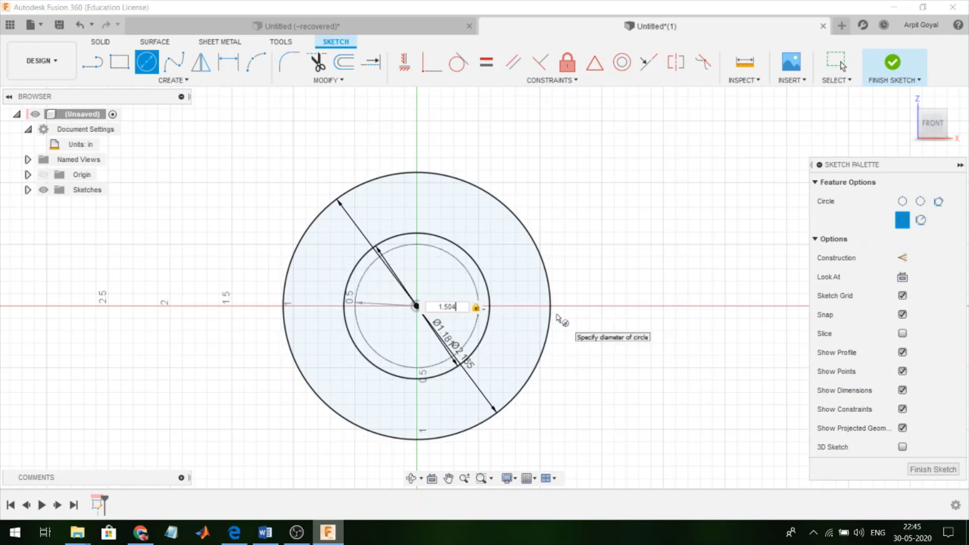
{"action": "key", "text": "Return"}
{"action": "key", "text": "Escape"}
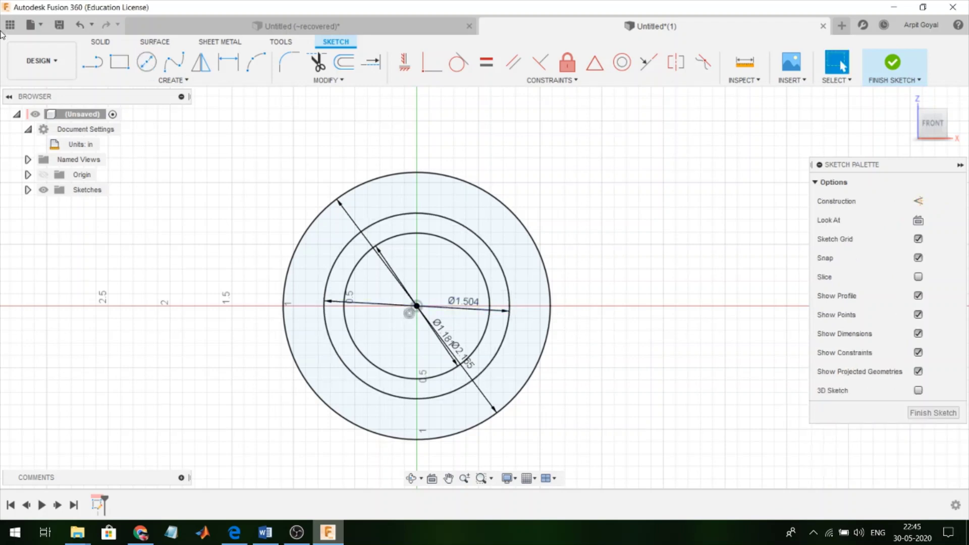
- Add a concentric circle with a diameter of 1.842 in, centred on the origin, and finish the sketch
{"action": "left_click", "coordinate": [146, 62]}
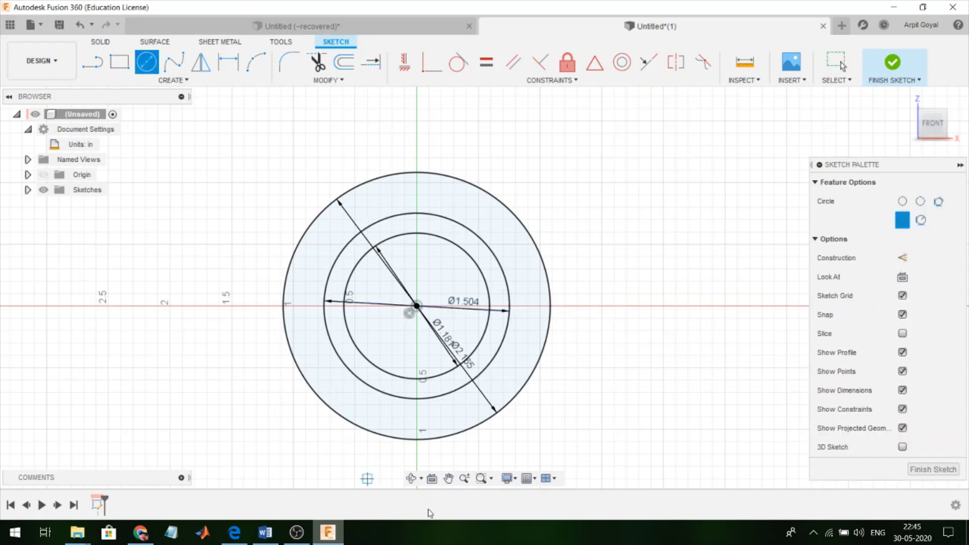
{"action": "left_click", "coordinate": [416, 305]}
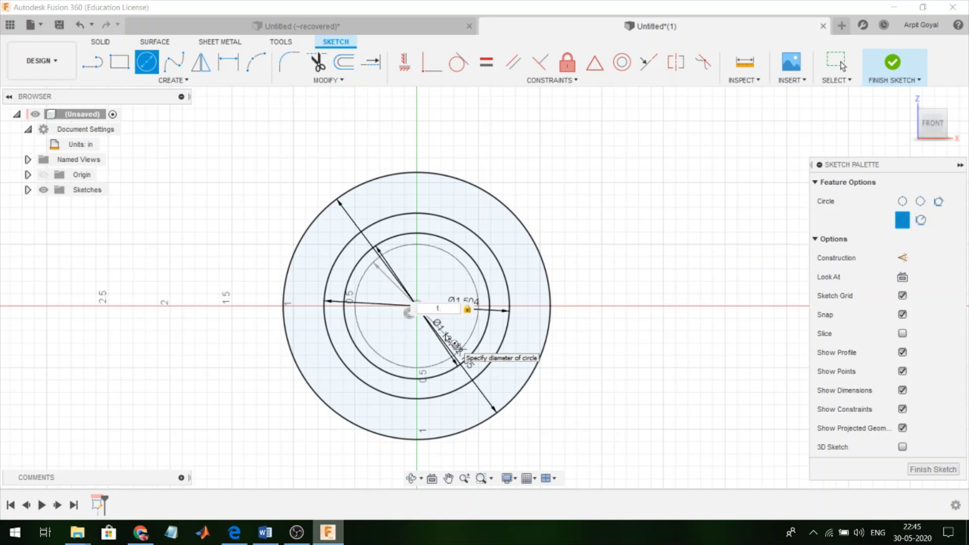
{"action": "type", "text": "1.842"}
{"action": "key", "text": "Return"}
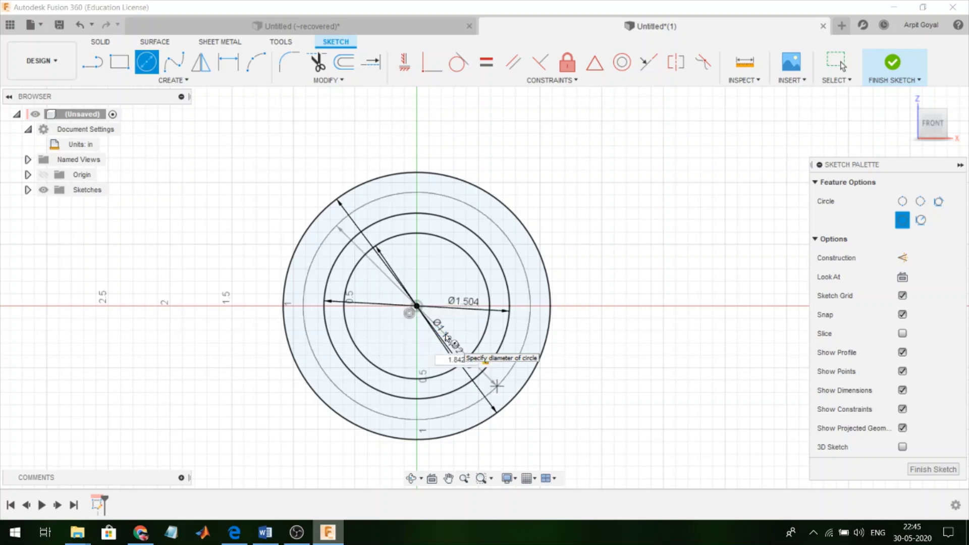
{"action": "key", "text": "Escape"}
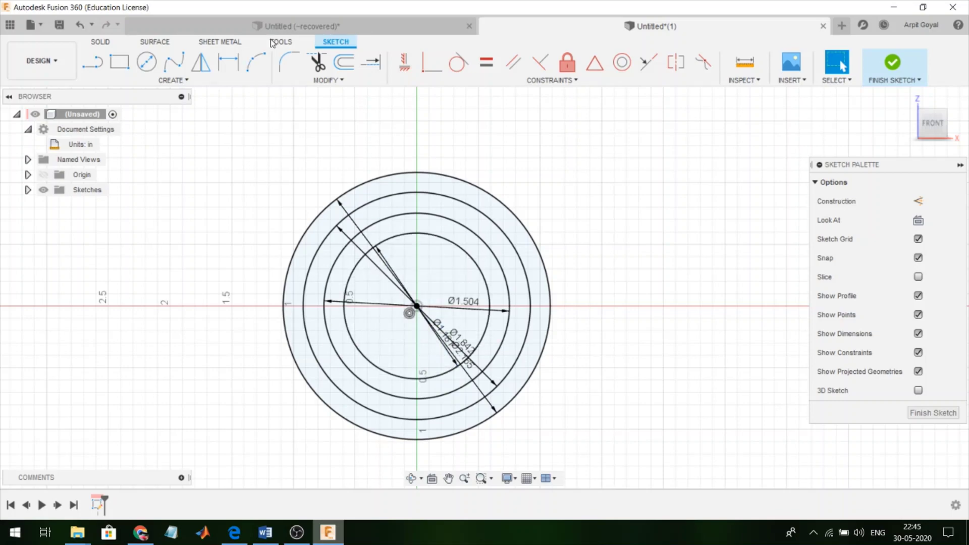
{"action": "left_click", "coordinate": [892, 63]}
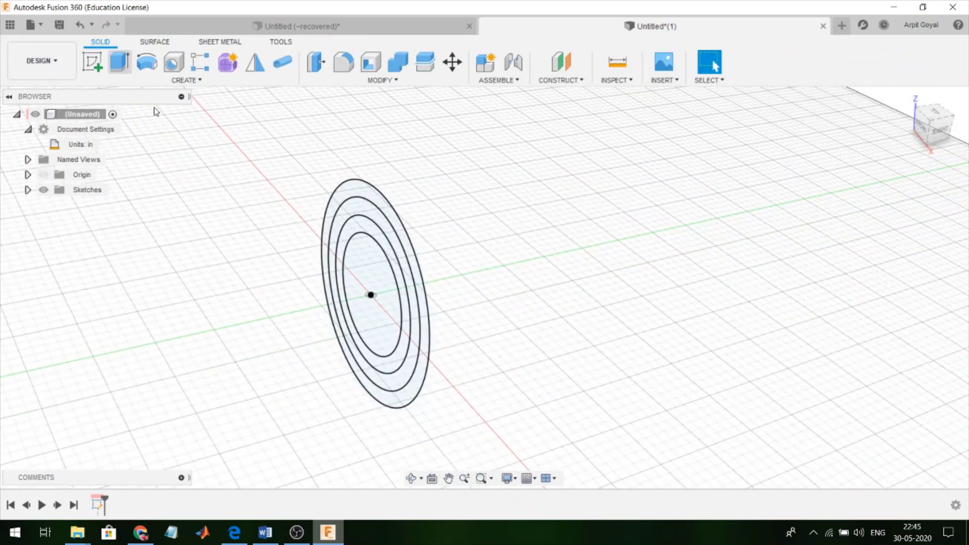
- Extrude the ring between the two smallest circles symmetrically as a new body, with a whole length of 0.5118 in
{"action": "left_click", "coordinate": [120, 61]}
{"action": "left_click", "coordinate": [407, 303]}
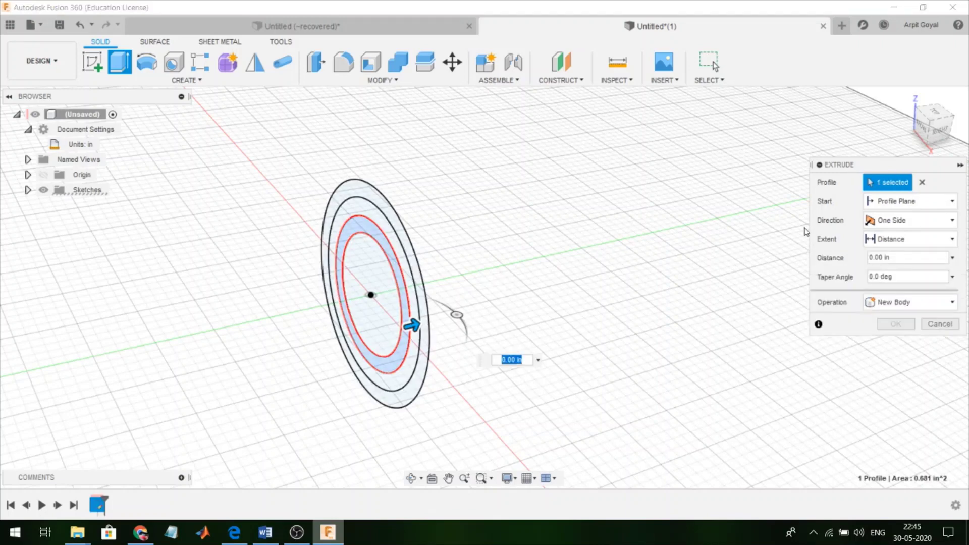
{"action": "left_click", "coordinate": [909, 220]}
{"action": "left_click", "coordinate": [894, 264]}
{"action": "left_click", "coordinate": [892, 259]}
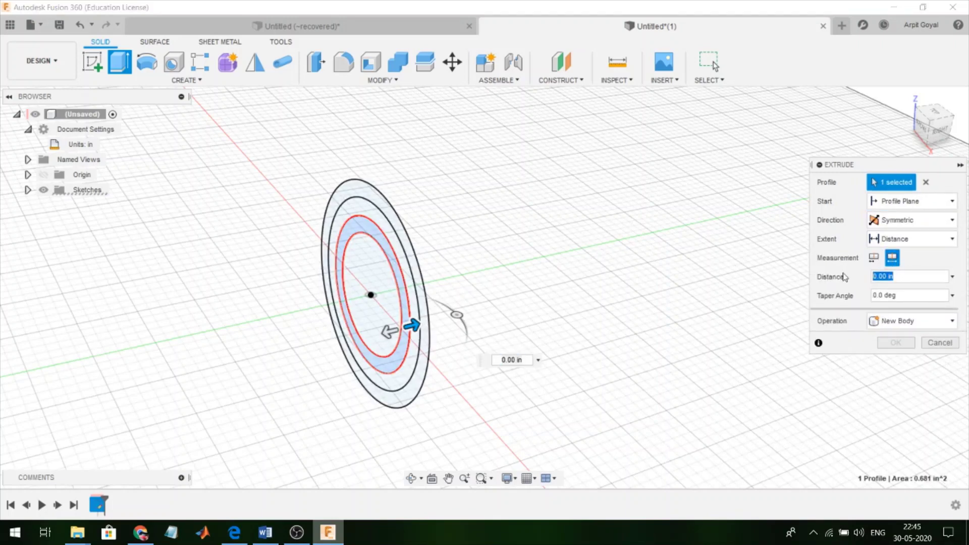
{"action": "type", "text": ".5118"}
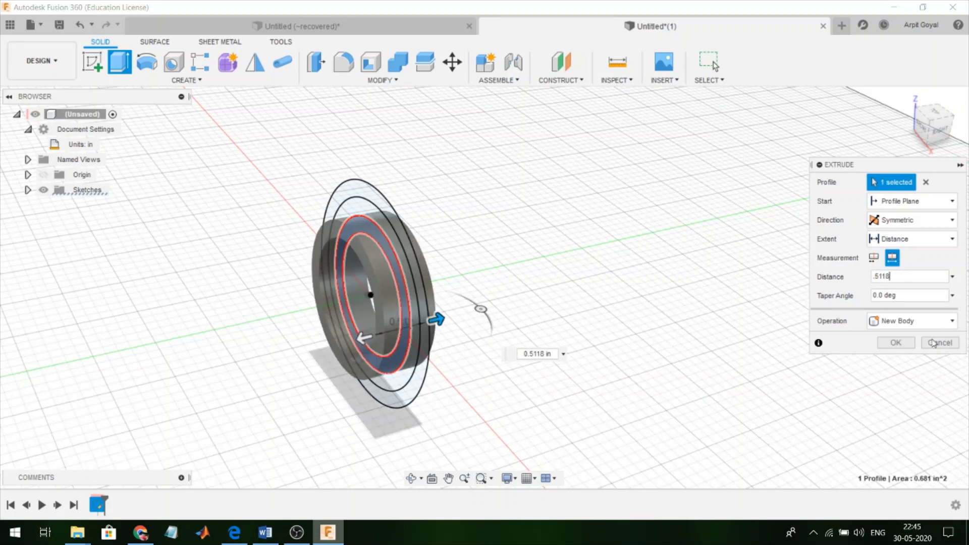
{"action": "left_click", "coordinate": [896, 343]}
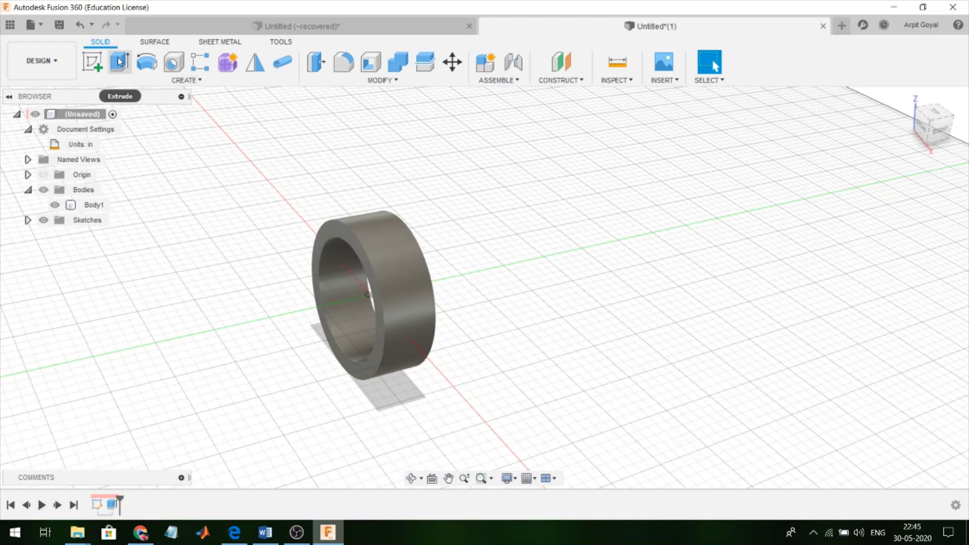
- Show Sketch1, extrude its outermost ring symmetrically to a whole length of 0.5118 in as a new body, and hide the sketch again
{"action": "left_click", "coordinate": [129, 67]}
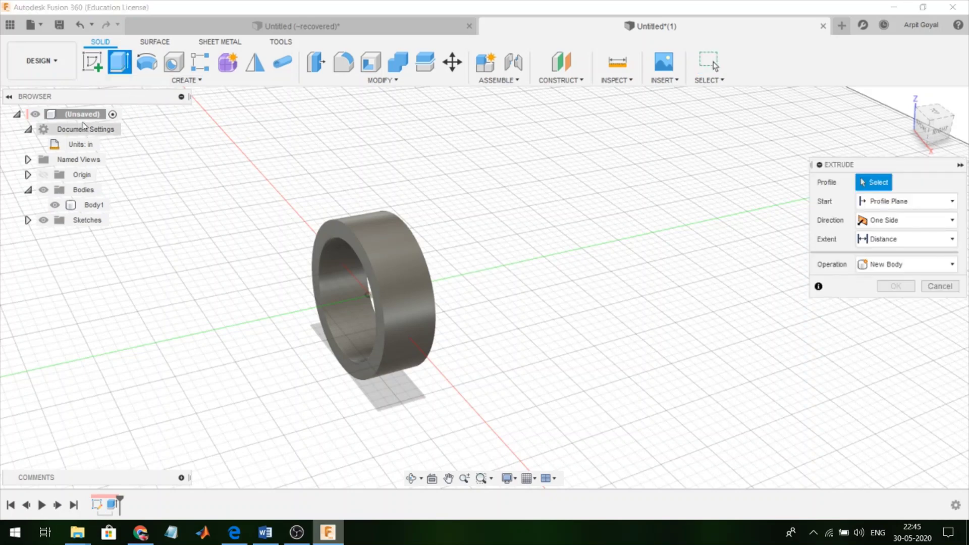
{"action": "left_click", "coordinate": [28, 221]}
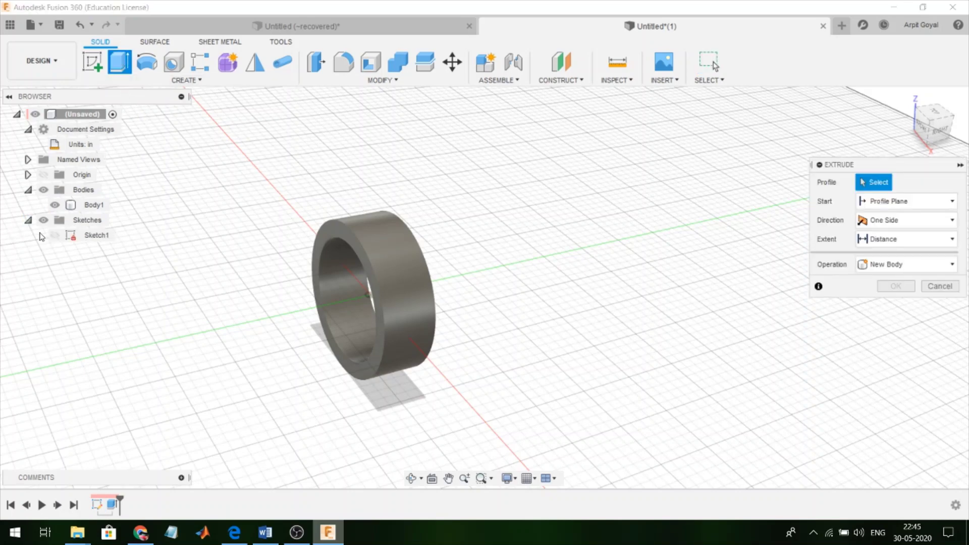
{"action": "left_click", "coordinate": [54, 235]}
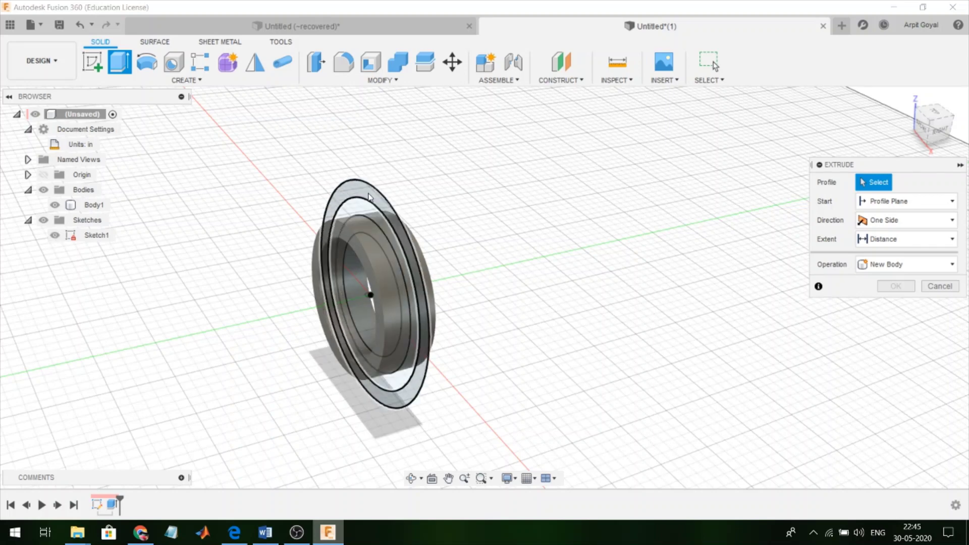
{"action": "left_click", "coordinate": [364, 209]}
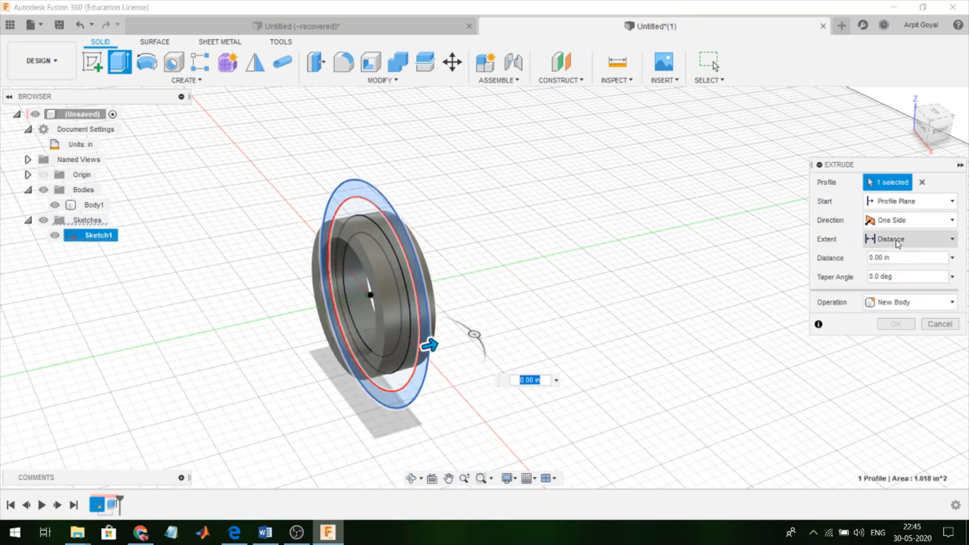
{"action": "left_click", "coordinate": [897, 221]}
{"action": "left_click", "coordinate": [895, 268]}
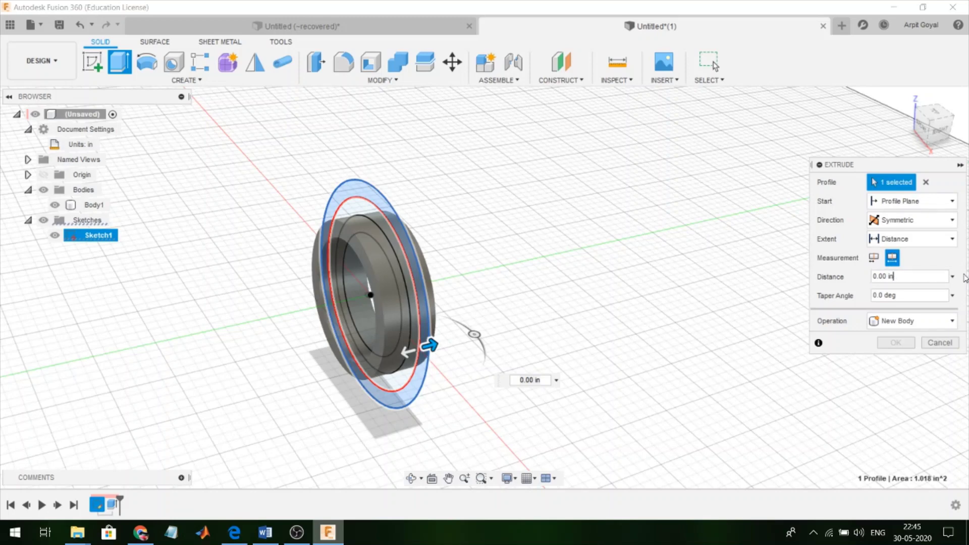
{"action": "left_click", "coordinate": [953, 276]}
{"action": "left_click", "coordinate": [900, 296]}
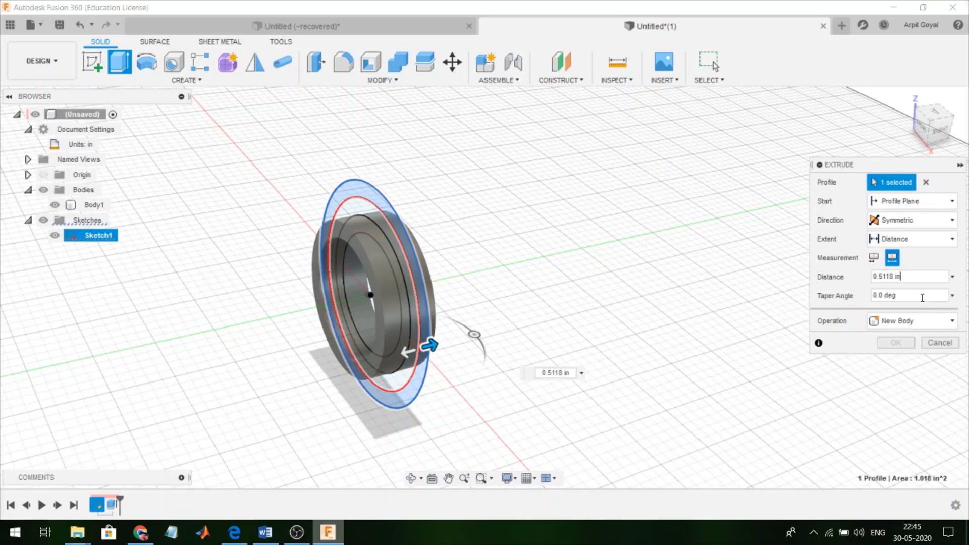
{"action": "left_click", "coordinate": [895, 343]}
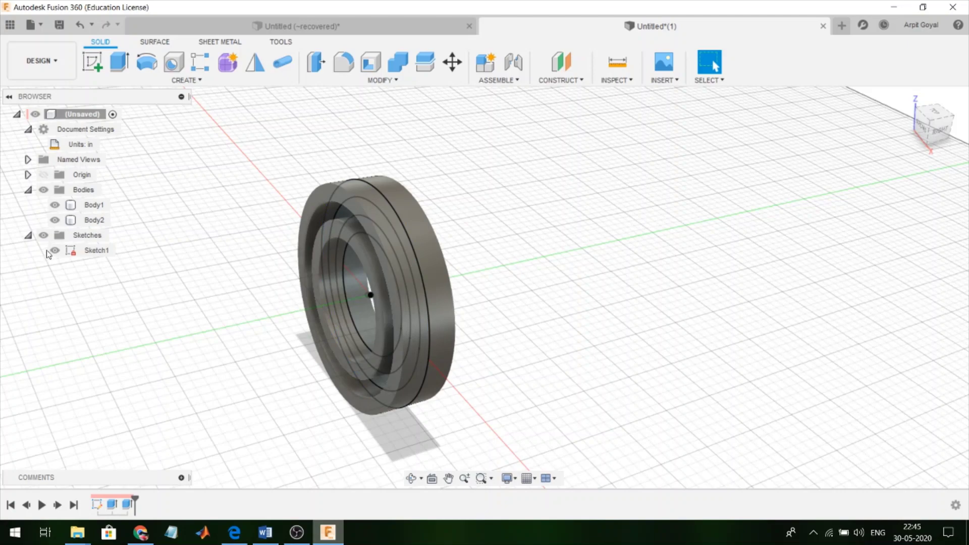
{"action": "left_click", "coordinate": [54, 250]}
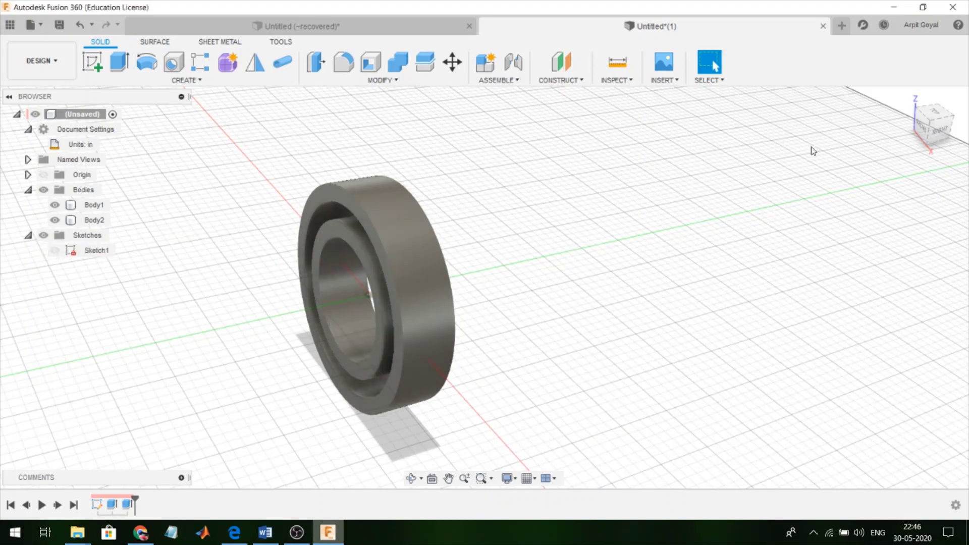
- Create a sphere as a new body centred on the origin, with a diameter of about 0.33 in
{"action": "left_click_drag", "start_coordinate": [928, 130], "coordinate": [875, 167]}
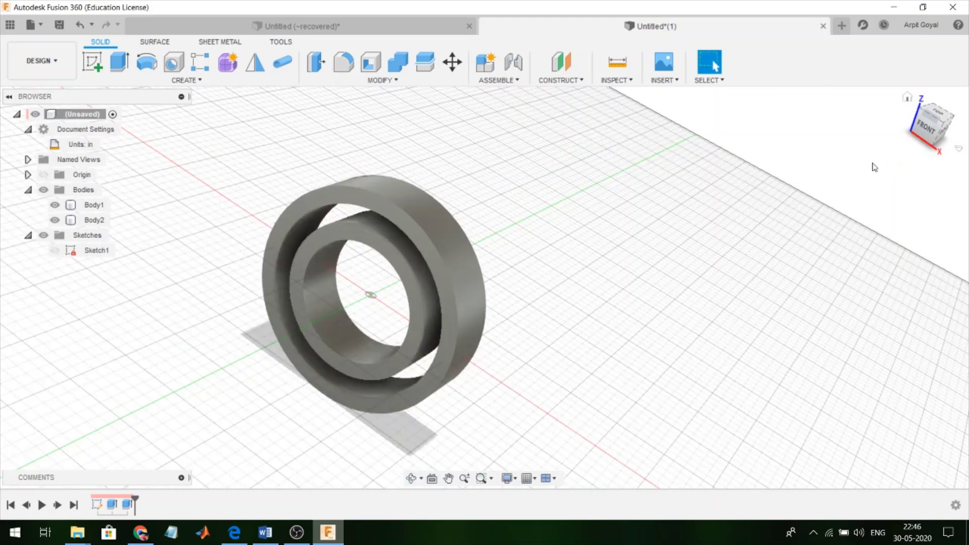
{"action": "left_click", "coordinate": [152, 80]}
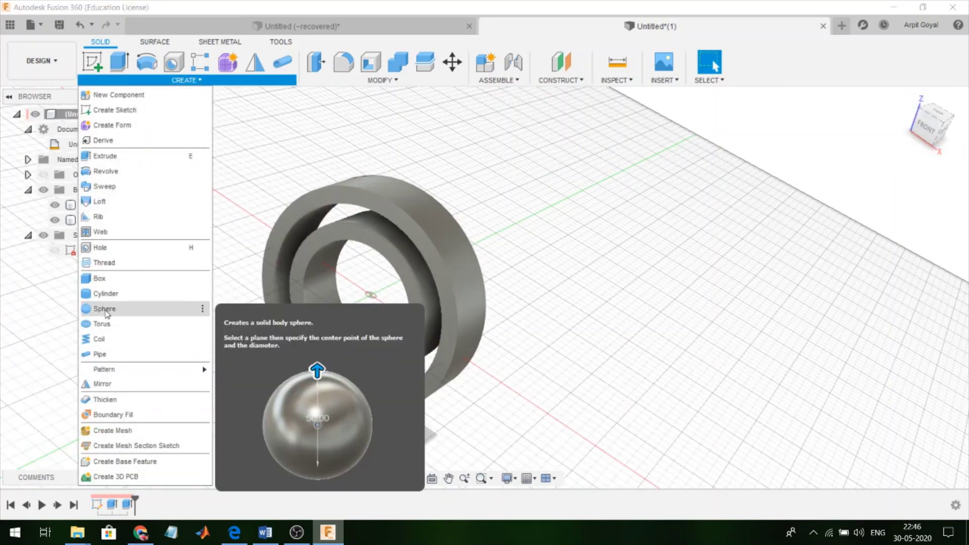
{"action": "left_click", "coordinate": [104, 308]}
{"action": "left_click", "coordinate": [386, 295]}
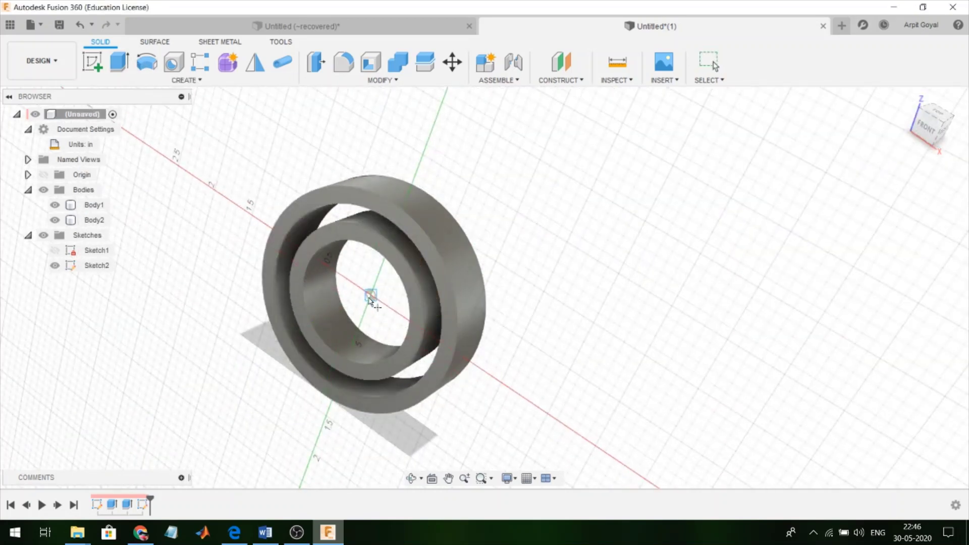
{"action": "left_click", "coordinate": [370, 298]}
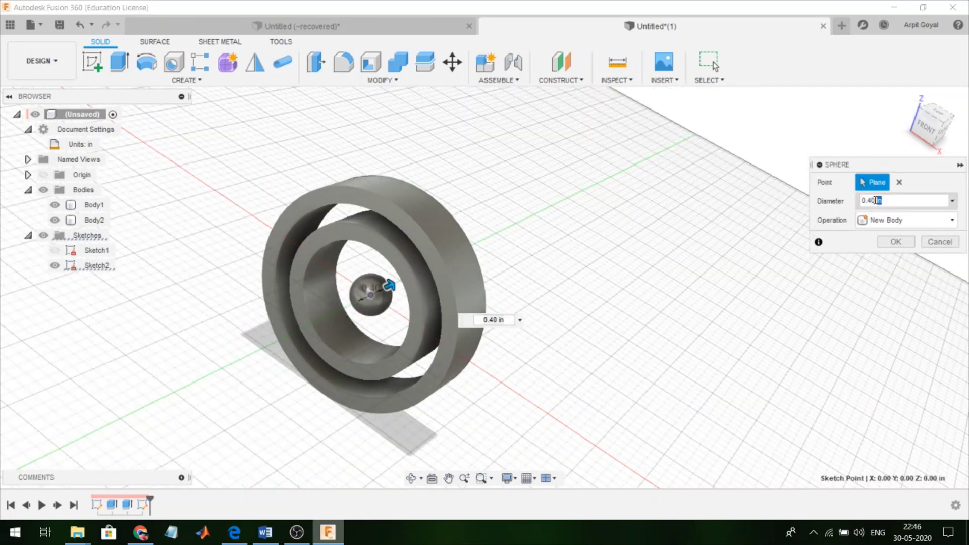
{"action": "left_click_drag", "start_coordinate": [877, 200], "coordinate": [858, 203]}
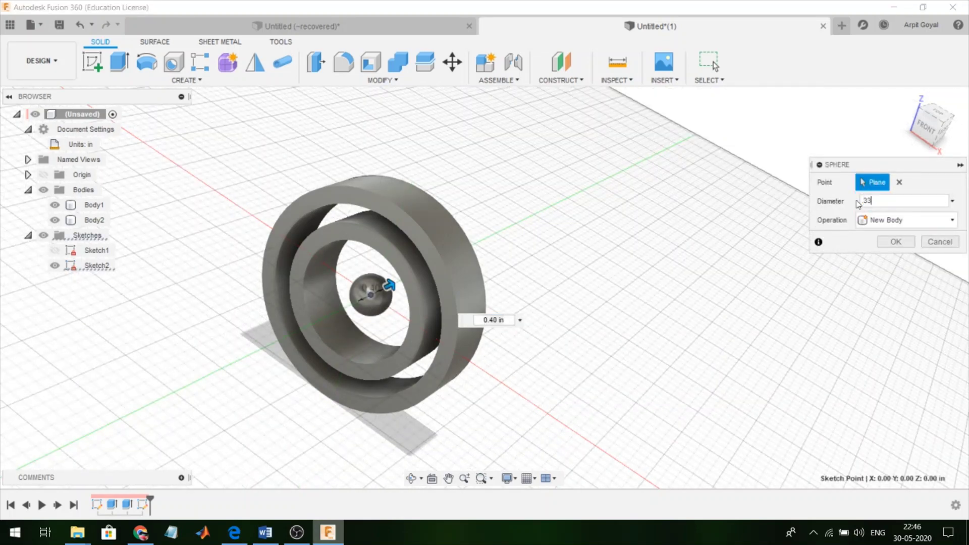
{"action": "key", "text": "Return"}
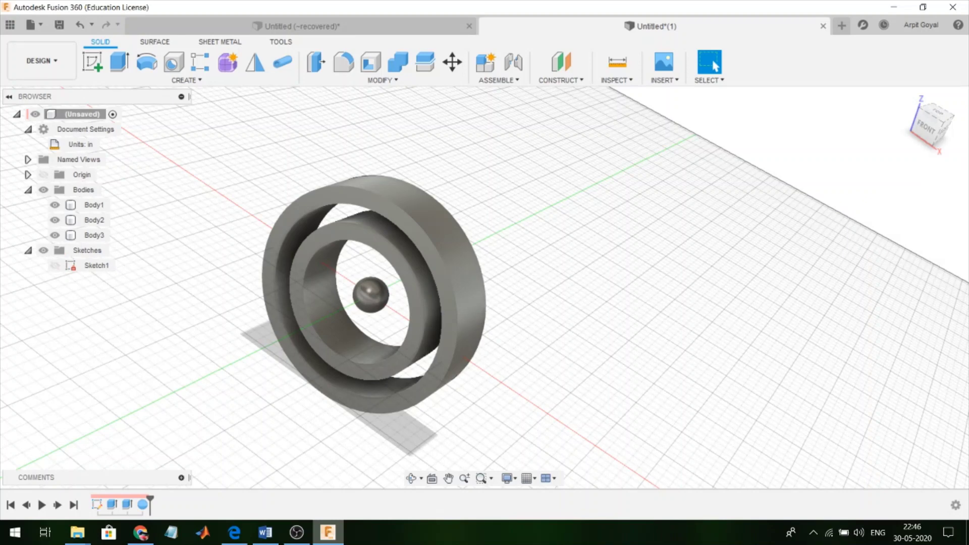
- Move the ball 0.8365 in along Z so it sits between the inner and outer rings
{"action": "left_click", "coordinate": [452, 61]}
{"action": "left_click", "coordinate": [378, 292]}
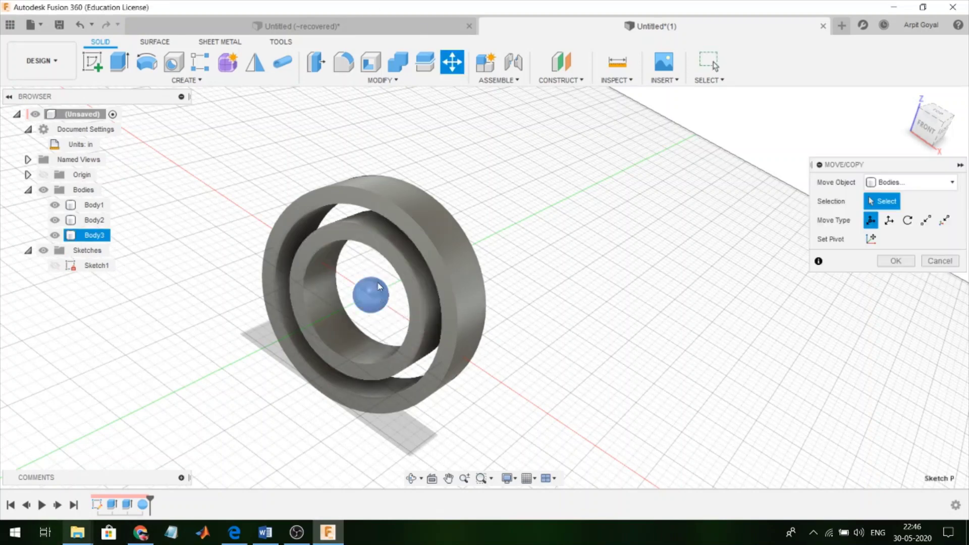
{"action": "left_click_drag", "start_coordinate": [390, 256], "coordinate": [398, 228]}
{"action": "left_click", "coordinate": [881, 295]}
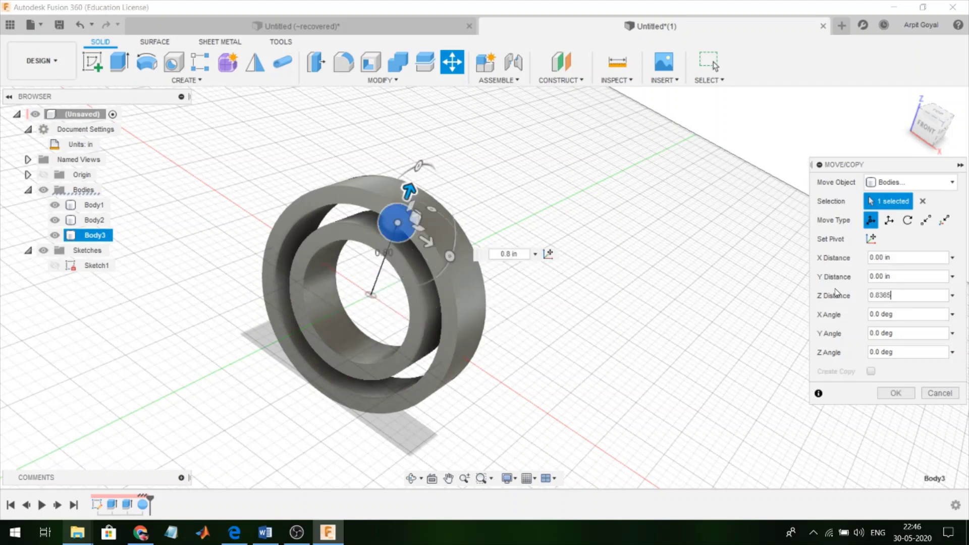
{"action": "type", "text": "0.8365"}
{"action": "key", "text": "Return"}
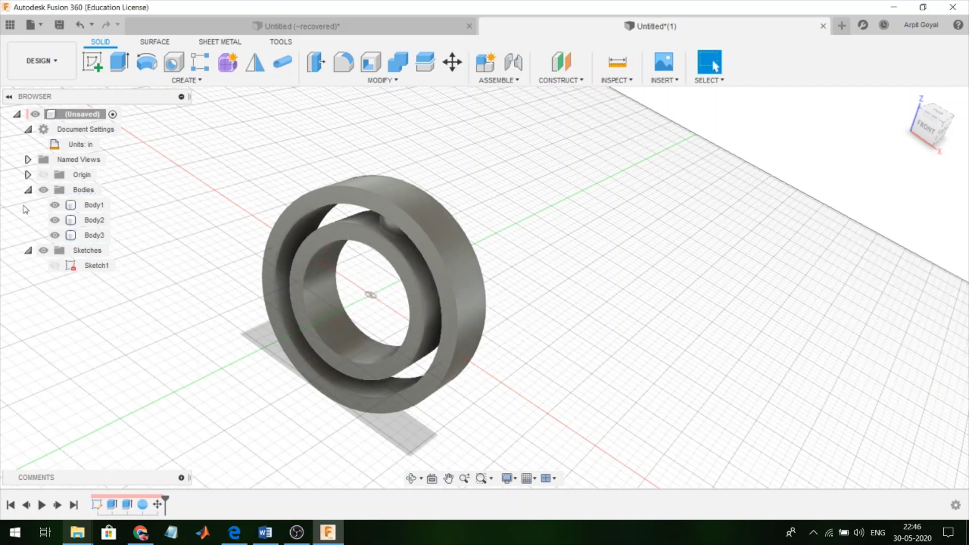
- Hide the outer ring and cut the ball's shape out of the inner ring, keeping the ball as a tool body
{"action": "left_click", "coordinate": [55, 205]}
{"action": "left_click", "coordinate": [54, 205]}
{"action": "left_click", "coordinate": [54, 220]}
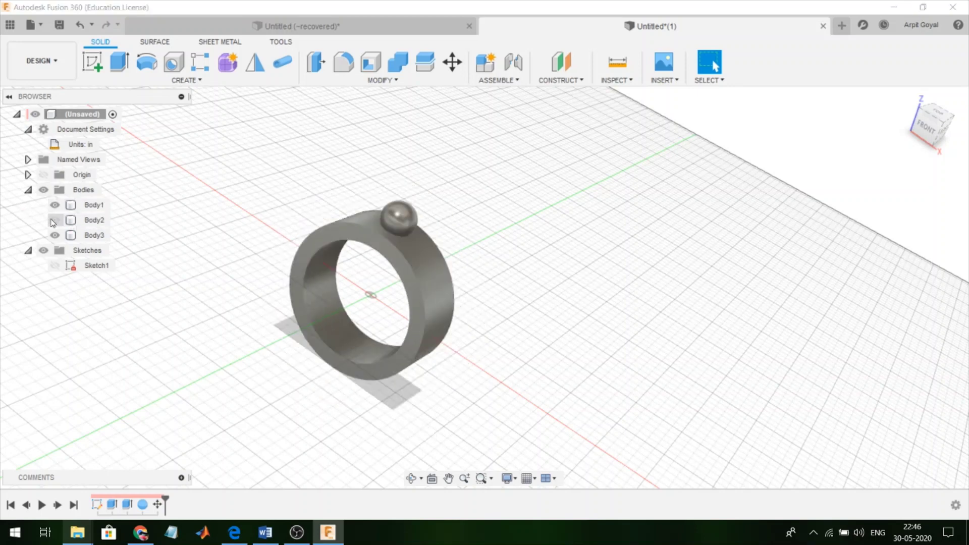
{"action": "left_click", "coordinate": [398, 62]}
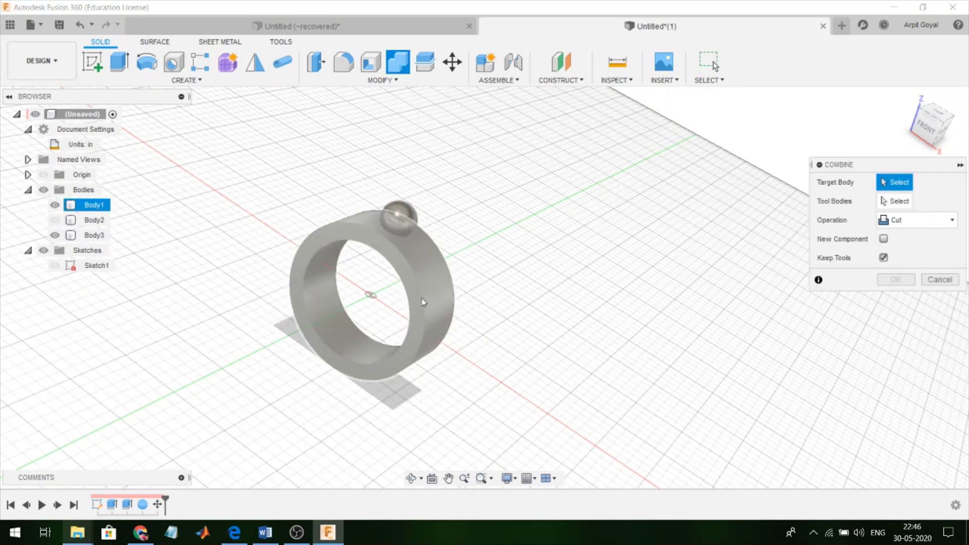
{"action": "left_click", "coordinate": [395, 267]}
{"action": "left_click", "coordinate": [398, 216]}
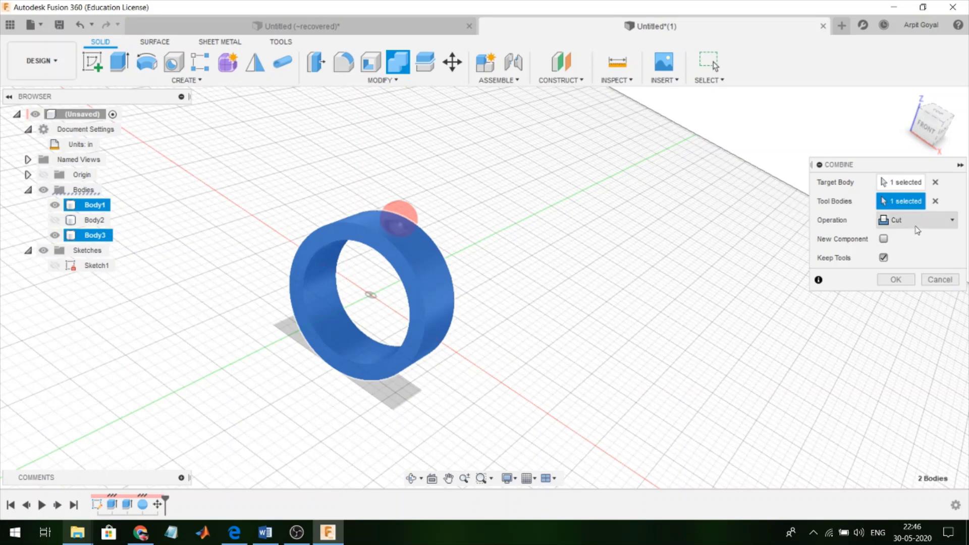
{"action": "left_click", "coordinate": [897, 281]}
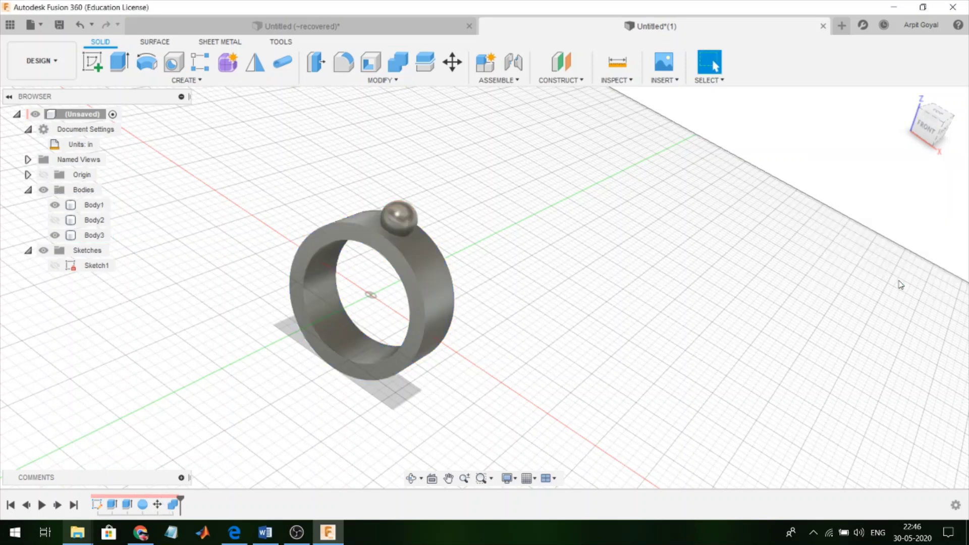
- Isolate the inner ring by hiding the outer ring and ball, and inspect its ball pocket
{"action": "left_click", "coordinate": [60, 223]}
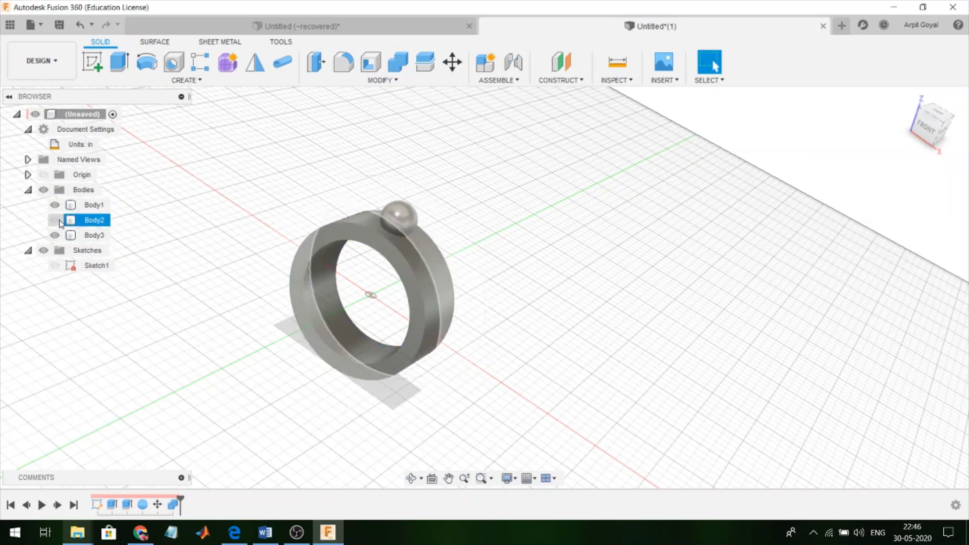
{"action": "left_click", "coordinate": [55, 220]}
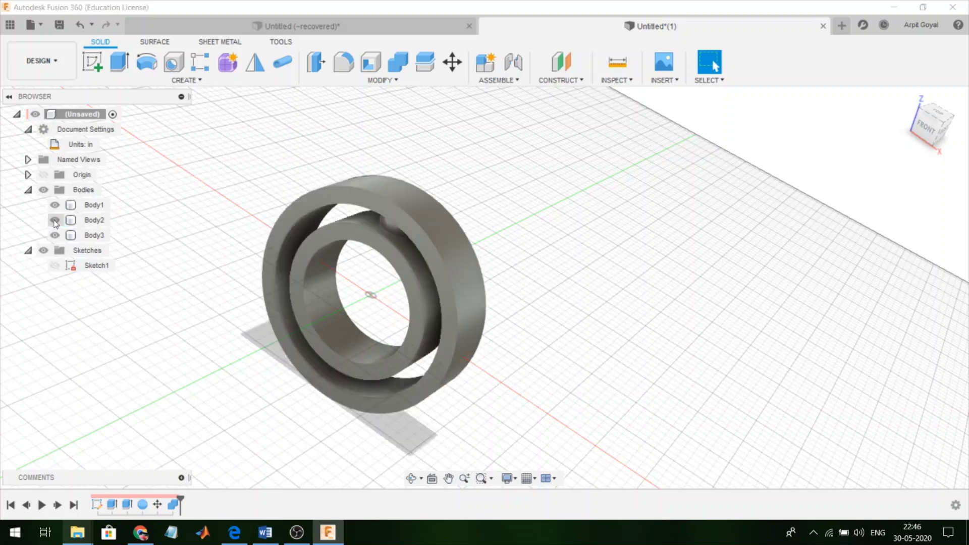
{"action": "left_click", "coordinate": [55, 220]}
{"action": "left_click", "coordinate": [54, 206]}
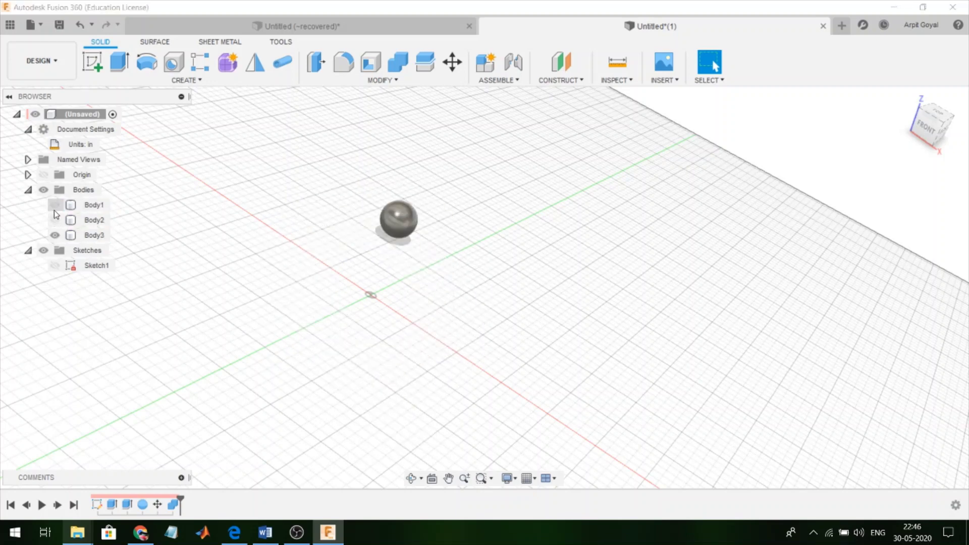
{"action": "left_click", "coordinate": [54, 236]}
{"action": "left_click", "coordinate": [55, 206]}
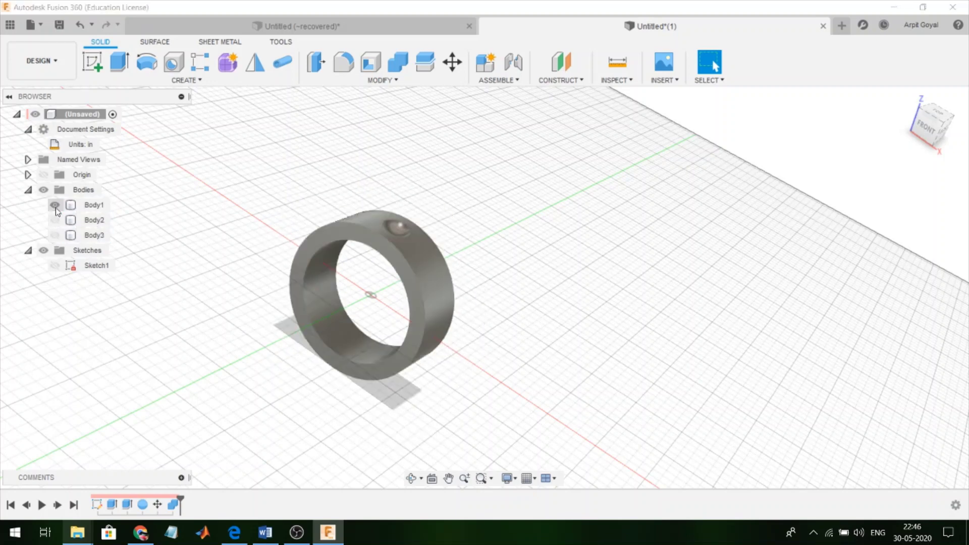
- Display only the outer ring and ball, and cut the ball's shape out of the outer ring, keeping the ball
{"action": "left_click", "coordinate": [55, 205]}
{"action": "left_click", "coordinate": [54, 205]}
{"action": "left_click", "coordinate": [54, 206]}
{"action": "left_click", "coordinate": [55, 221]}
{"action": "left_click", "coordinate": [54, 235]}
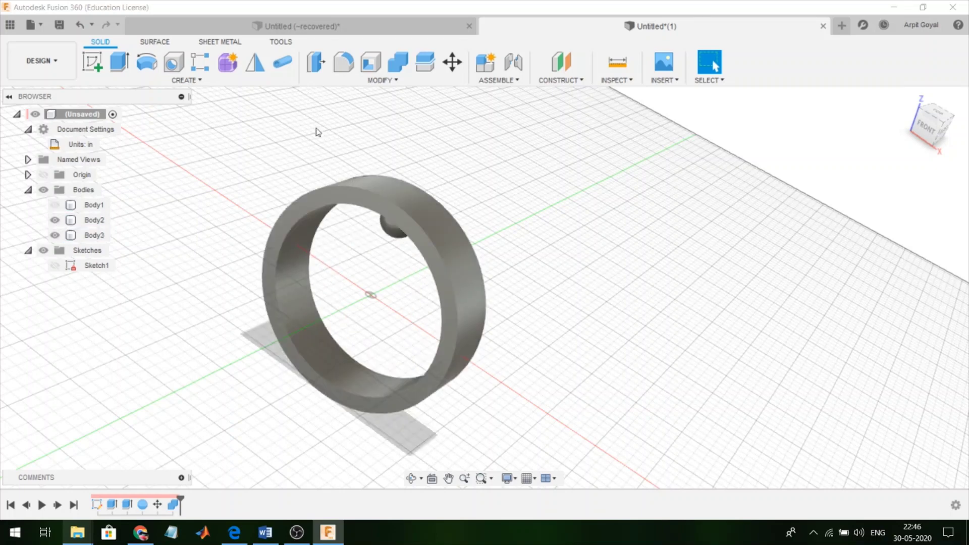
{"action": "left_click", "coordinate": [398, 62]}
{"action": "left_click", "coordinate": [435, 274]}
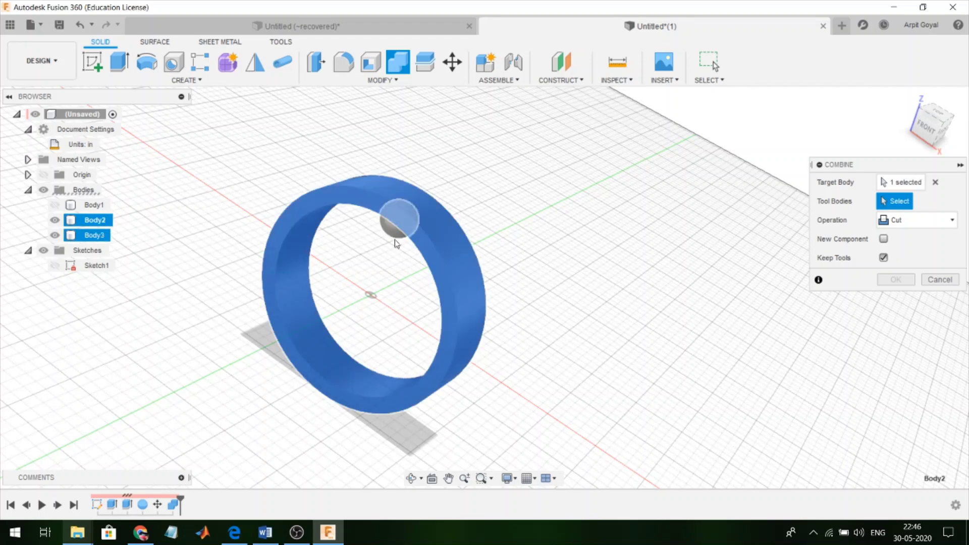
{"action": "left_click", "coordinate": [394, 241]}
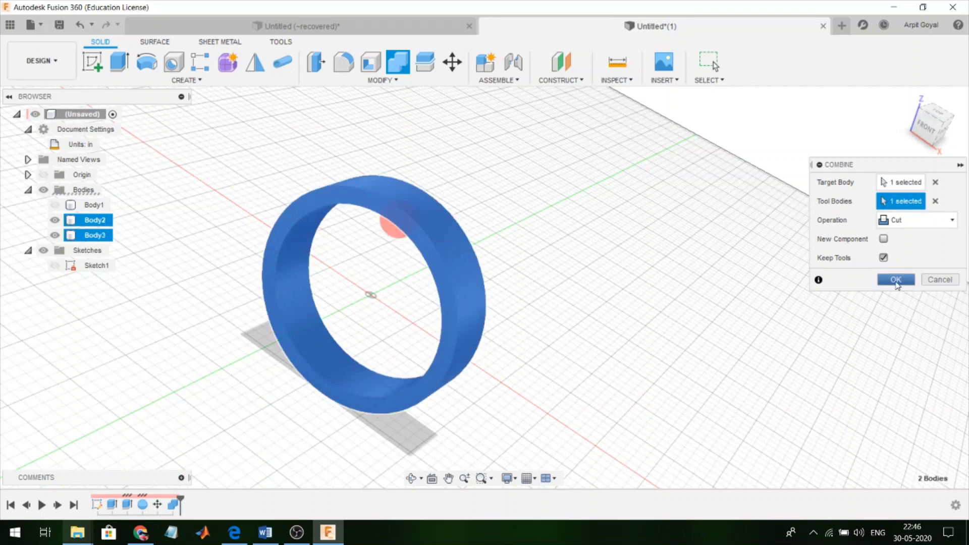
{"action": "left_click", "coordinate": [896, 281]}
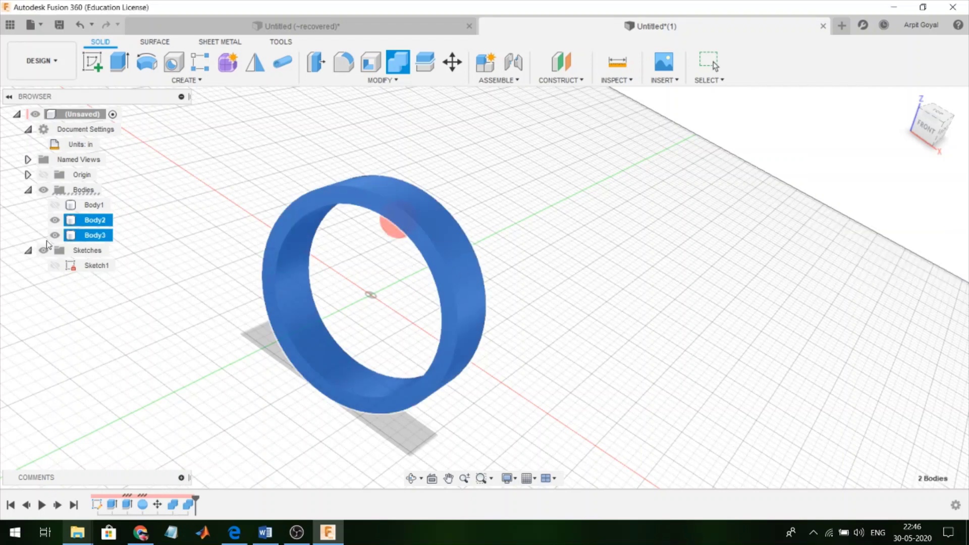
{"action": "left_click", "coordinate": [120, 303]}
- Hide the ball, check the outer ring on its own, and leave both rings visible
{"action": "left_click", "coordinate": [55, 206]}
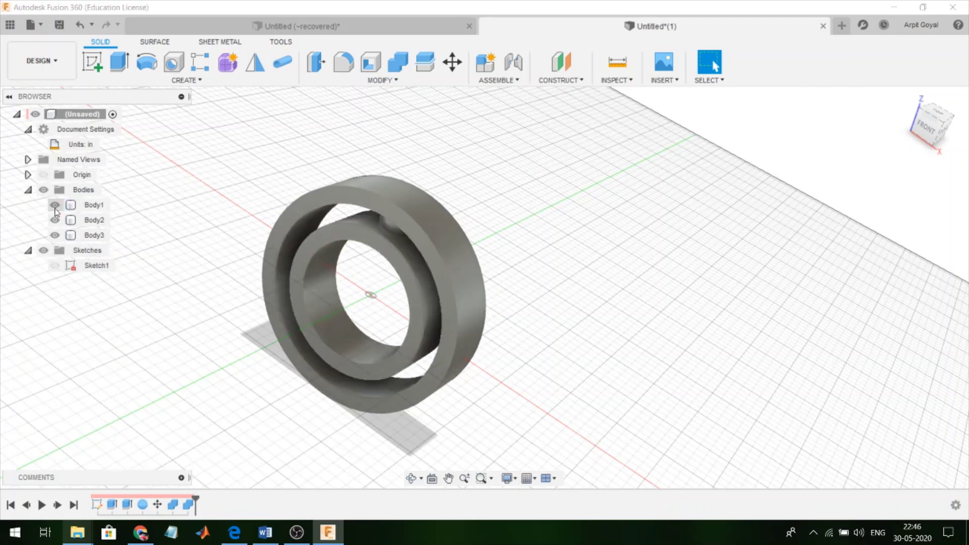
{"action": "left_click", "coordinate": [55, 206]}
{"action": "left_click", "coordinate": [55, 221]}
{"action": "left_click", "coordinate": [55, 235]}
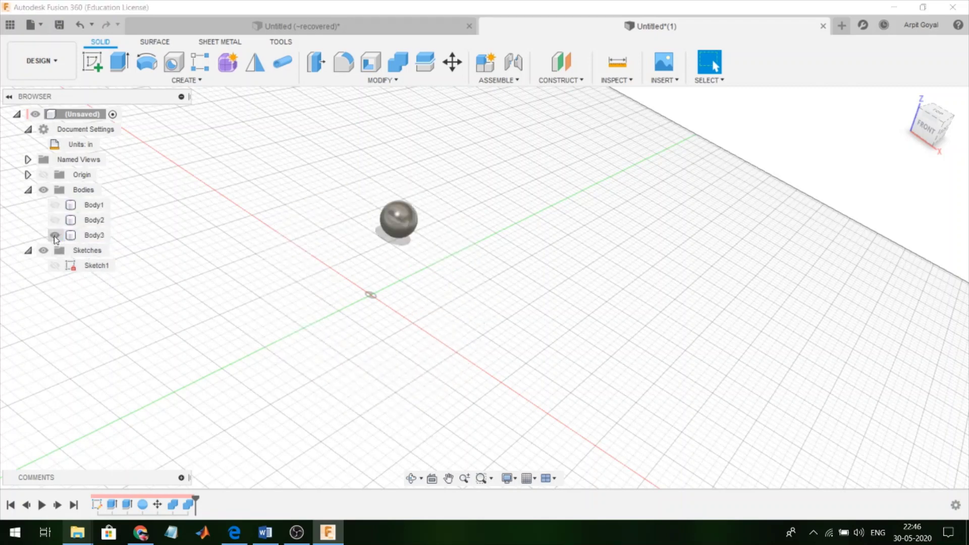
{"action": "left_click", "coordinate": [54, 236]}
{"action": "left_click", "coordinate": [54, 221]}
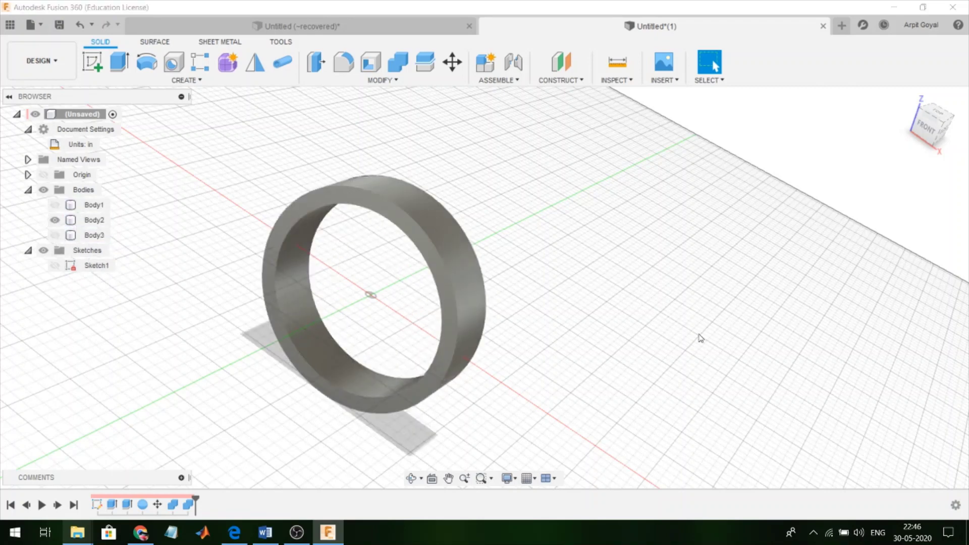
{"action": "middle_click_drag", "start_coordinate": [714, 366], "coordinate": [657, 348], "text": "shift"}
{"action": "left_click", "coordinate": [55, 205]}
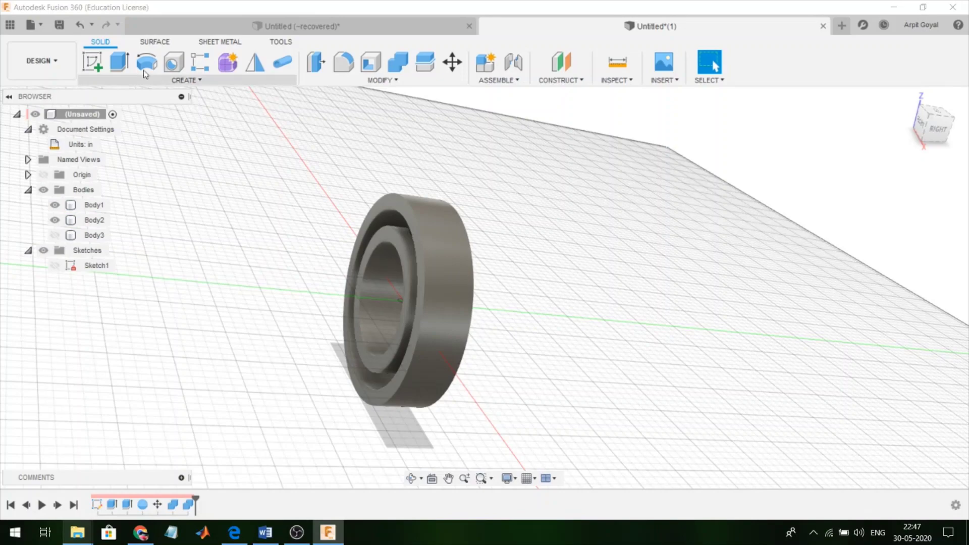
- Start a sketch on the YZ origin plane and slice the model at the sketch plane
{"action": "left_click", "coordinate": [101, 65]}
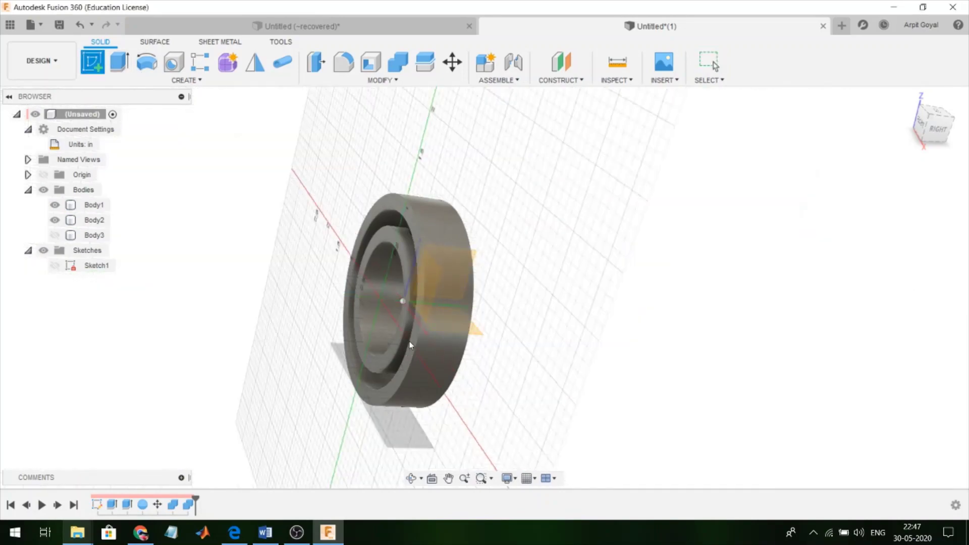
{"action": "left_click", "coordinate": [463, 263]}
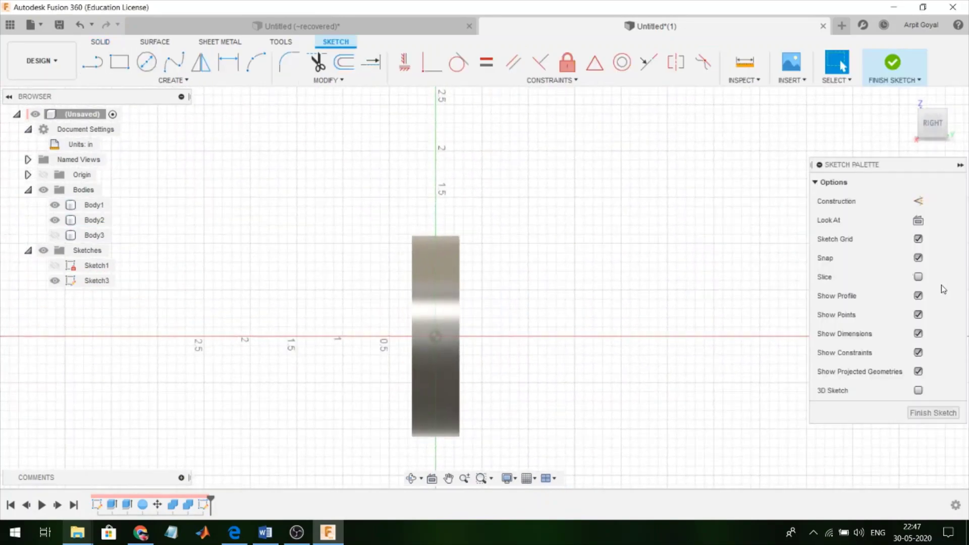
{"action": "left_click", "coordinate": [919, 277]}
{"action": "scroll", "coordinate": [456, 234], "scroll_direction": "up", "scroll_amount": 5}
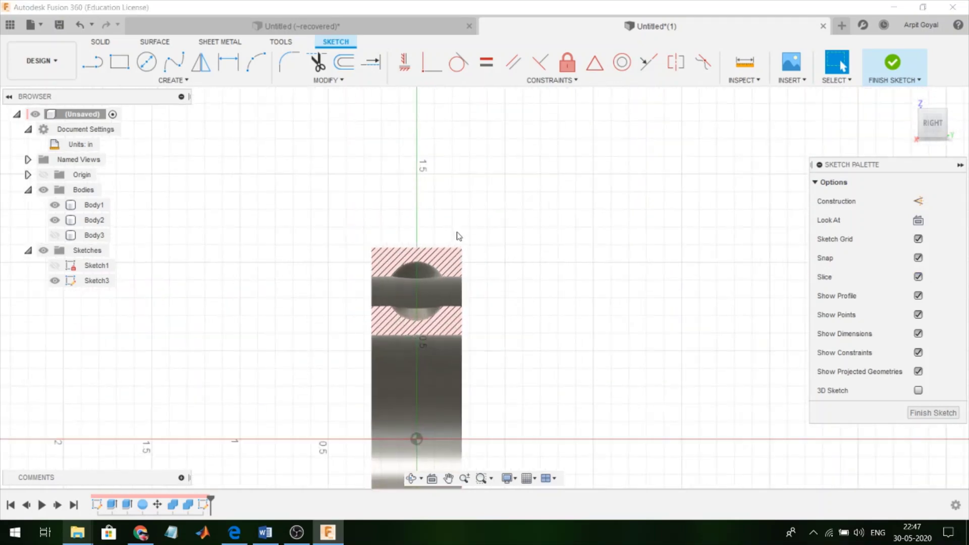
- Draw a three-point arc along the inner ring's pocket profile, with its end points about 0.3 in apart
{"action": "left_click", "coordinate": [256, 62]}
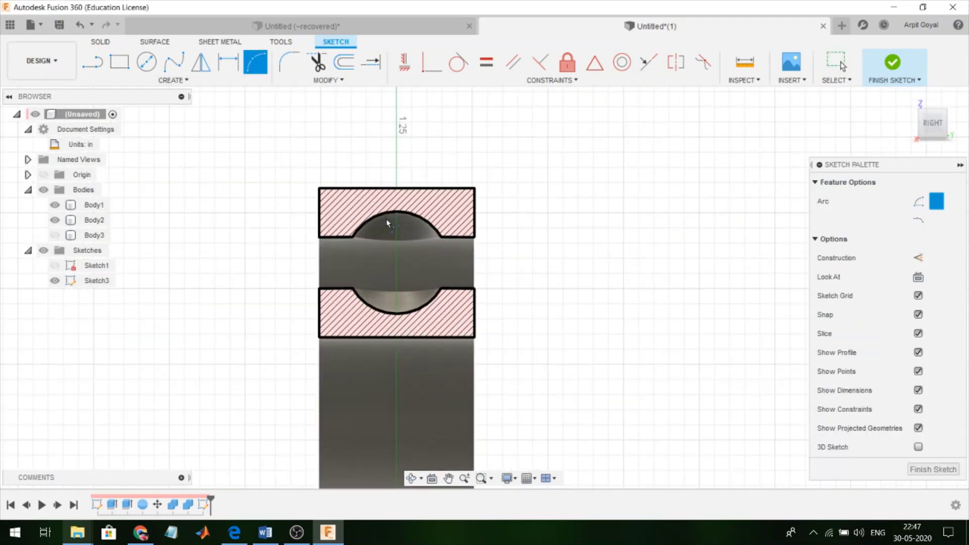
{"action": "scroll", "coordinate": [389, 219], "scroll_direction": "up", "scroll_amount": 2}
{"action": "scroll", "coordinate": [325, 334], "scroll_direction": "up", "scroll_amount": 3}
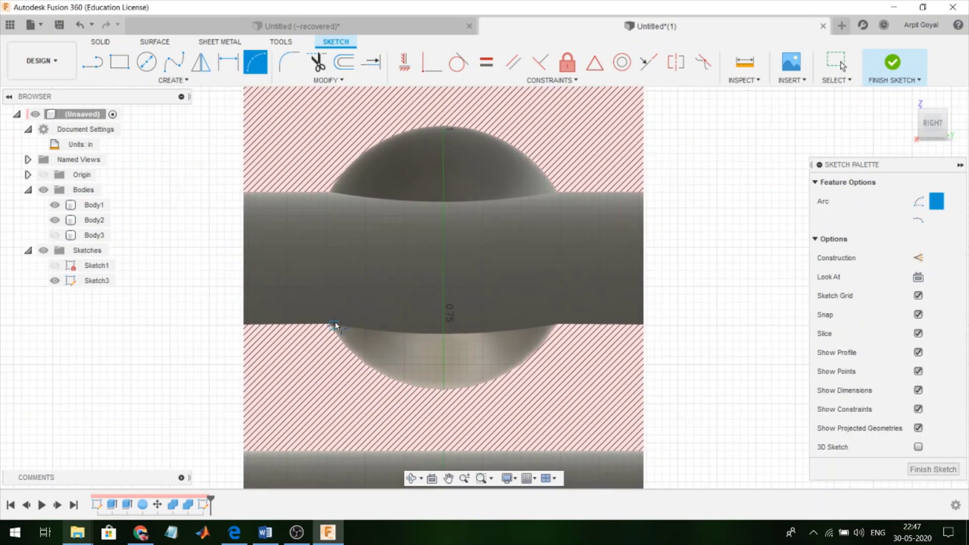
{"action": "left_click", "coordinate": [327, 318]}
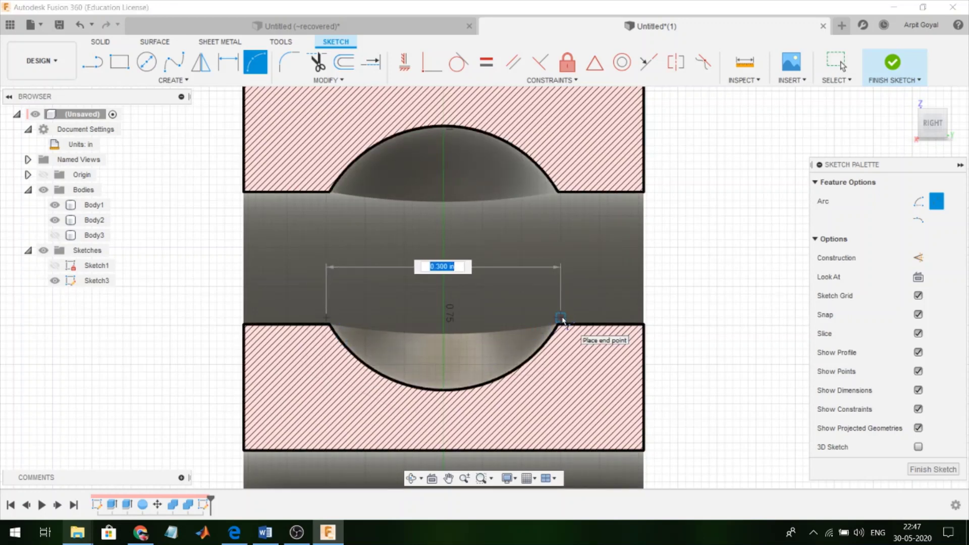
{"action": "left_click", "coordinate": [562, 319]}
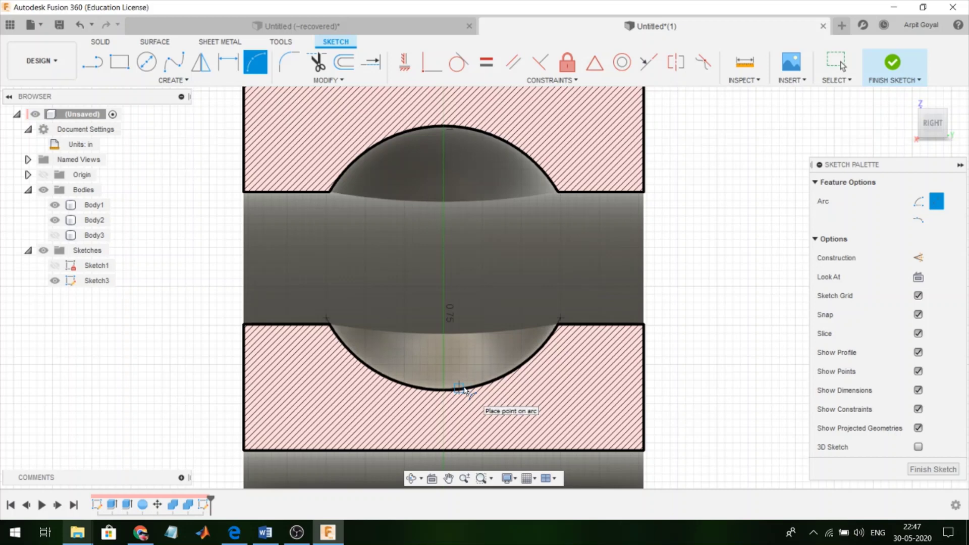
{"action": "left_click", "coordinate": [463, 389]}
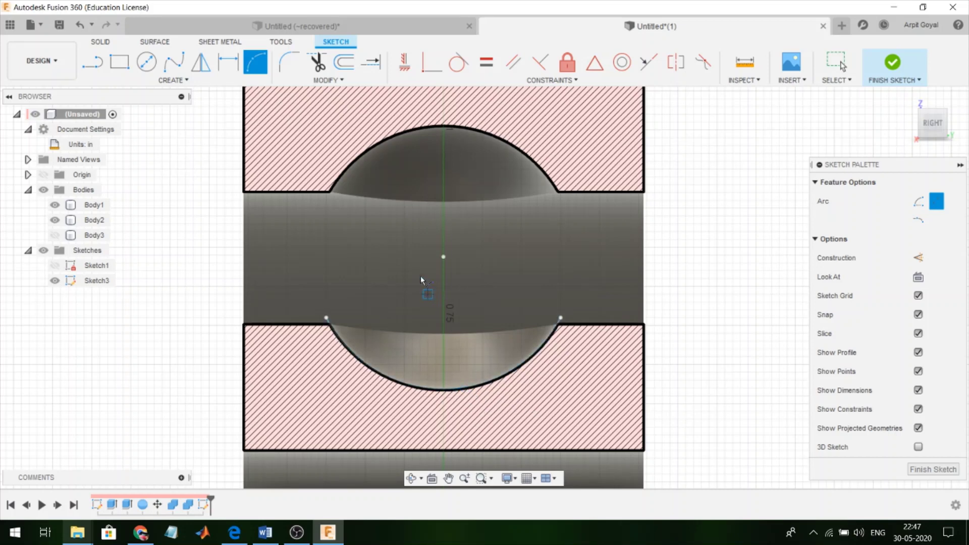
- Draw a three-point arc along the outer ring's pocket profile, with its end points vertically aligned with those of the inner ring's arc
{"action": "left_click", "coordinate": [327, 201]}
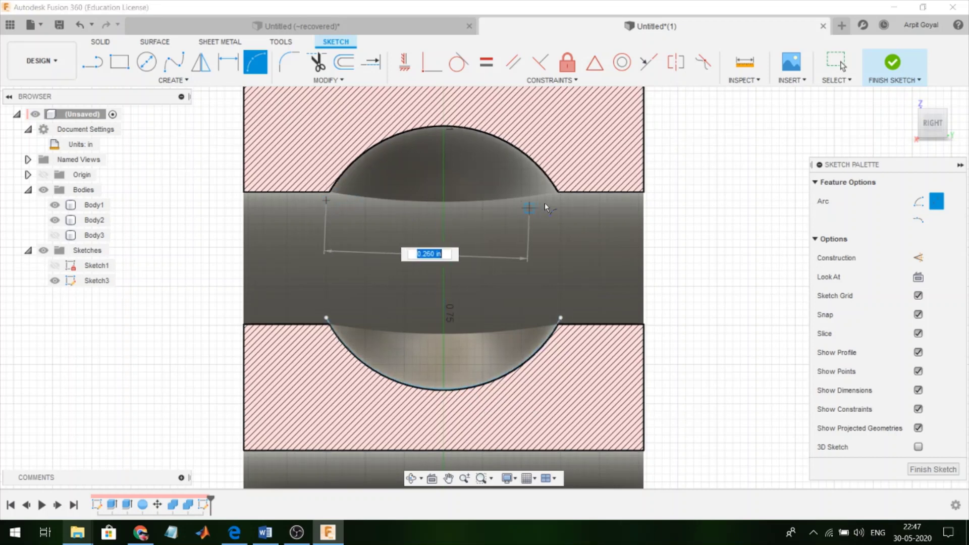
{"action": "left_click", "coordinate": [562, 200]}
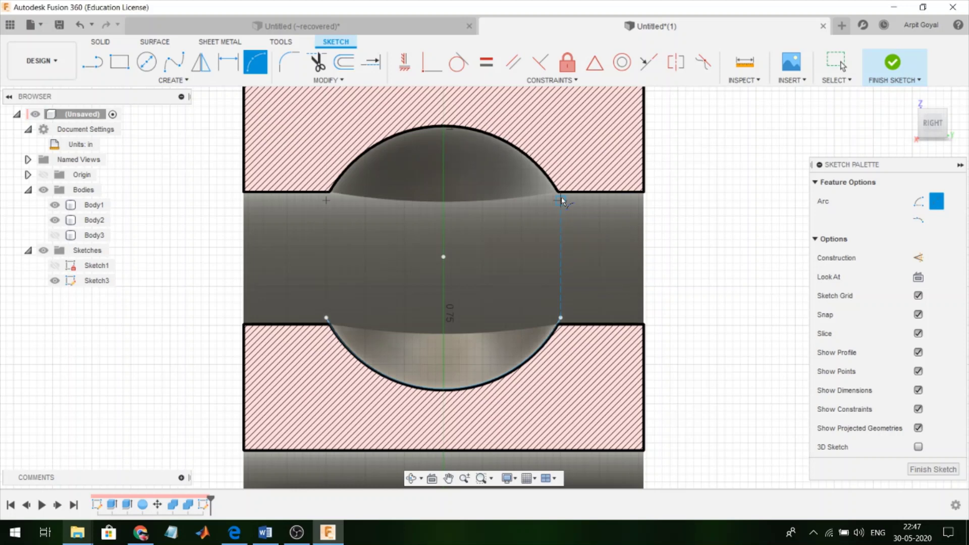
{"action": "left_click", "coordinate": [477, 132]}
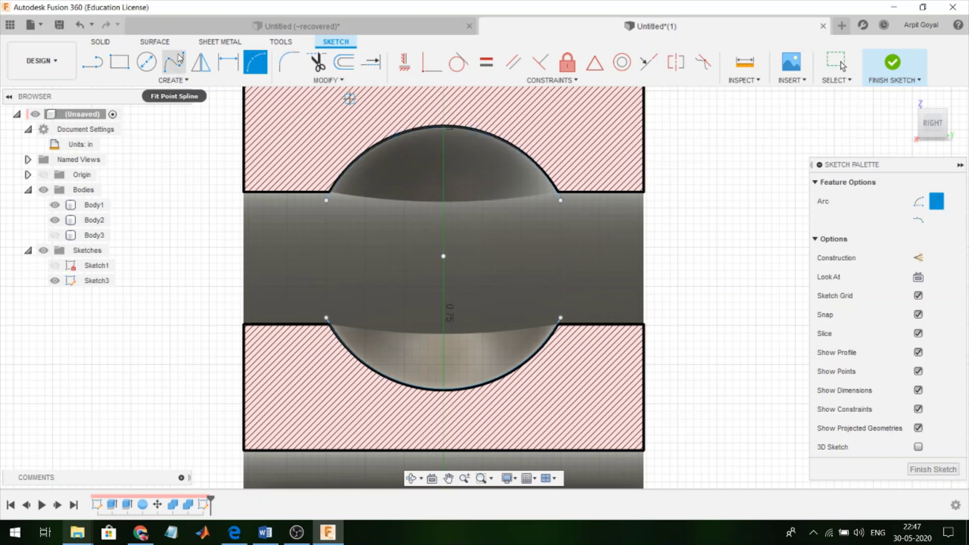
- Close both pocket arcs with horizontal lines between their end points and finish the sketch
{"action": "left_click", "coordinate": [92, 61]}
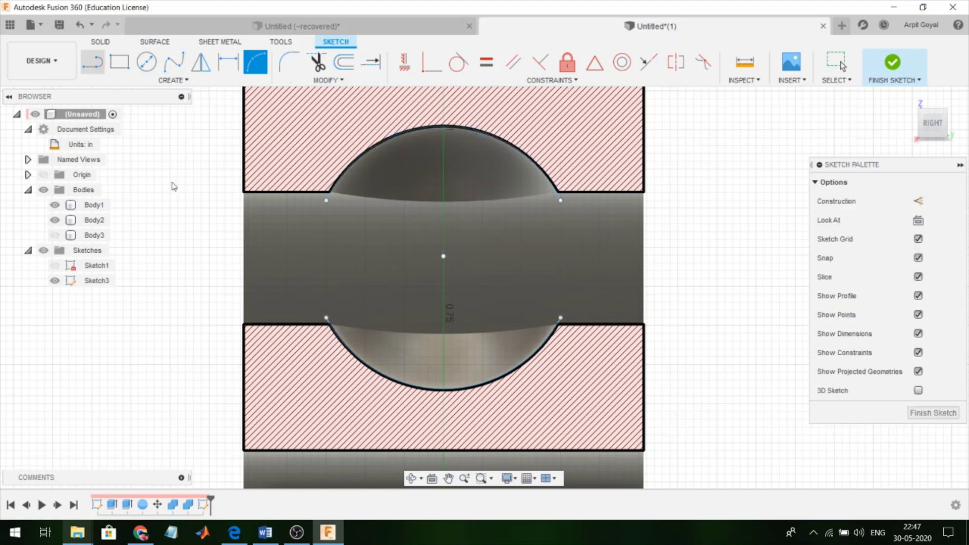
{"action": "left_click", "coordinate": [326, 201]}
{"action": "left_click", "coordinate": [560, 200]}
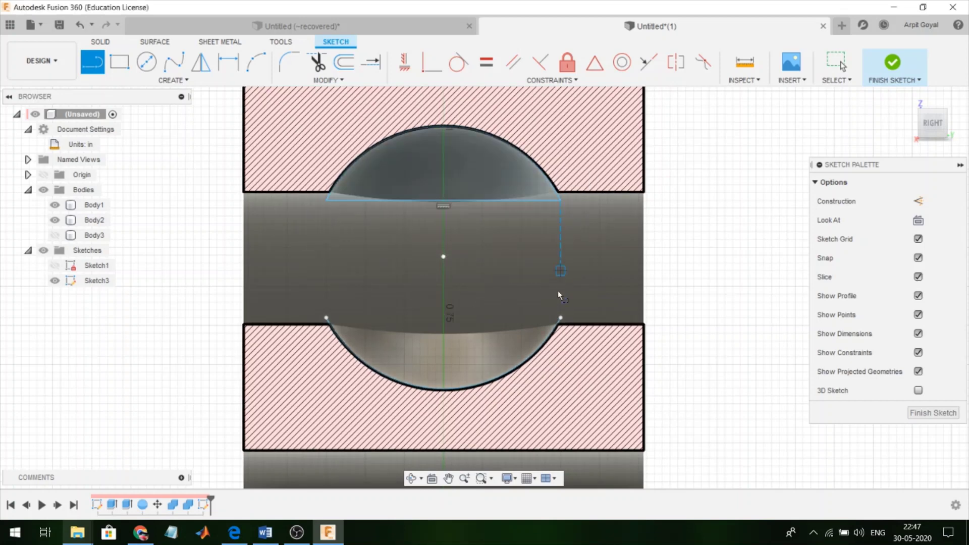
{"action": "left_click", "coordinate": [561, 318]}
{"action": "double_click", "coordinate": [327, 319]}
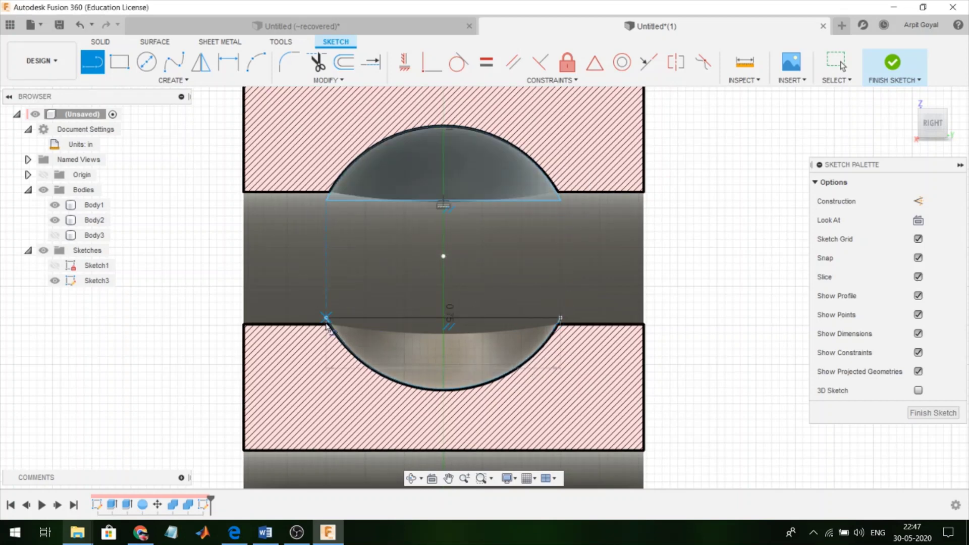
{"action": "left_click", "coordinate": [921, 415]}
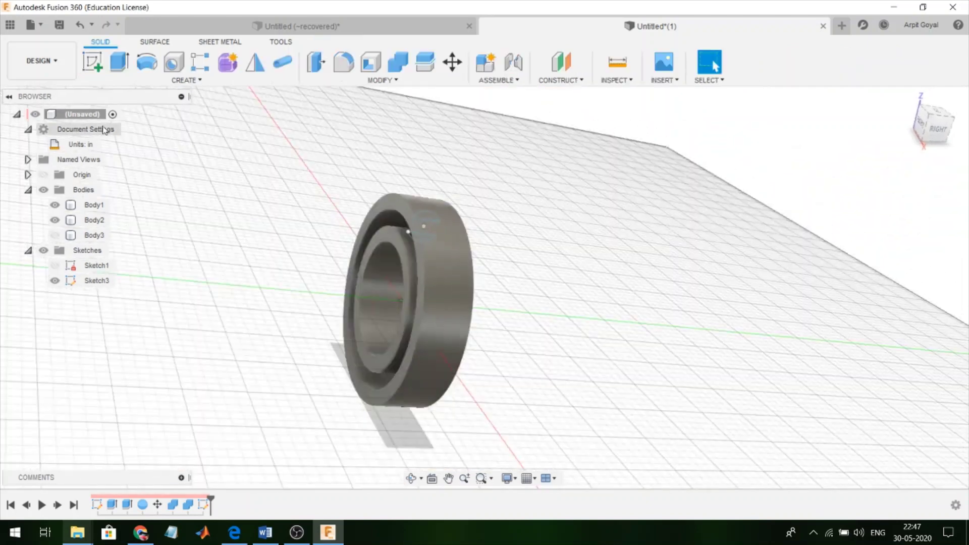
- Revolve both arc profiles 360 degrees about the Y axis as a cut, forming ball grooves in the two rings
{"action": "left_click", "coordinate": [146, 62]}
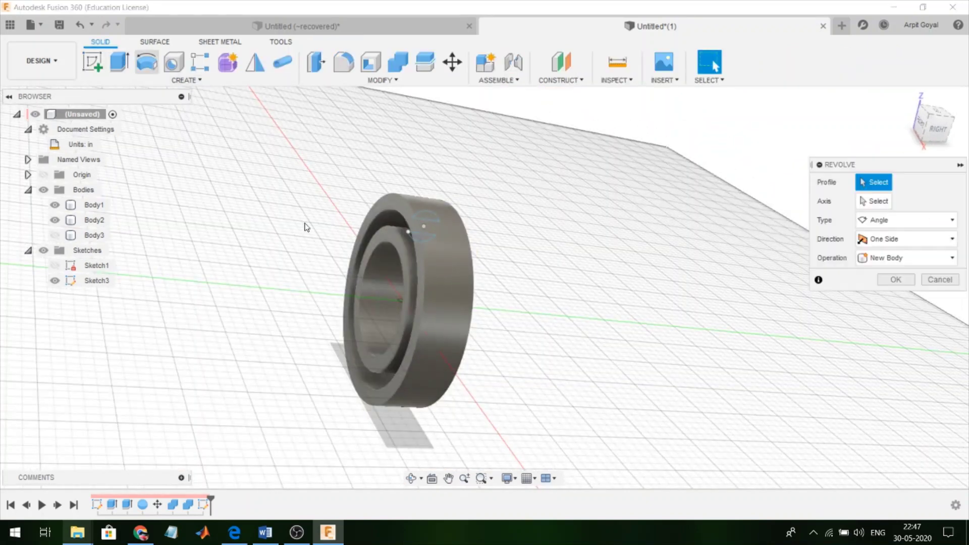
{"action": "left_click", "coordinate": [424, 222]}
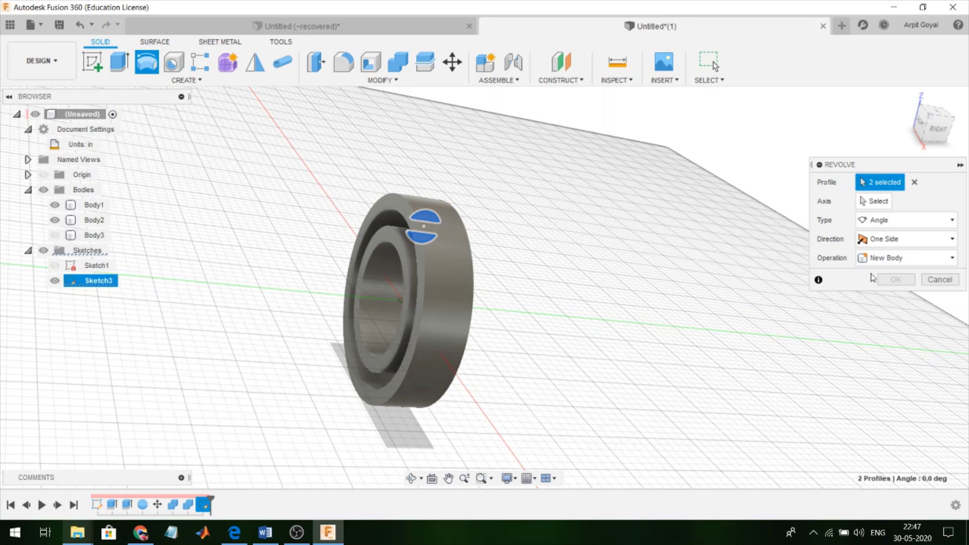
{"action": "left_click", "coordinate": [881, 258]}
{"action": "left_click", "coordinate": [888, 288]}
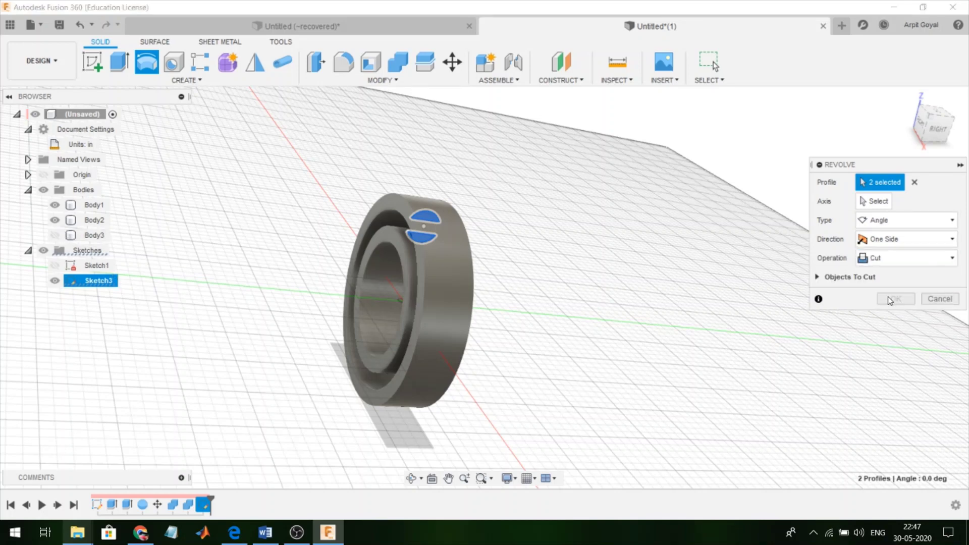
{"action": "left_click", "coordinate": [874, 201]}
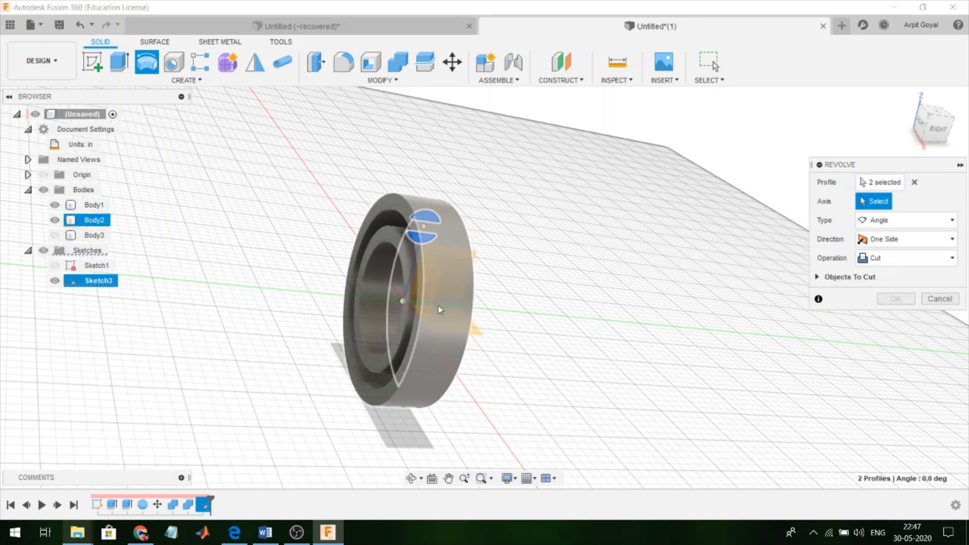
{"action": "left_click", "coordinate": [469, 309]}
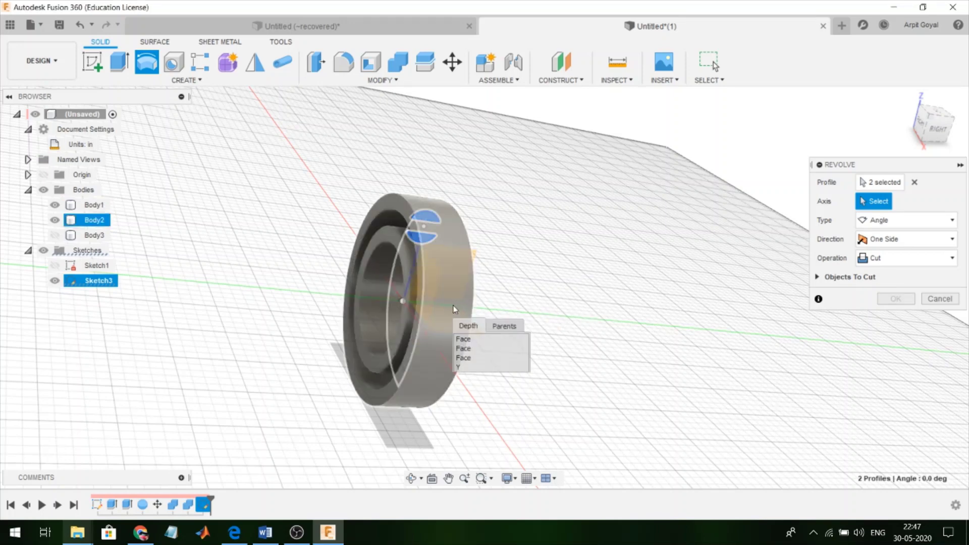
{"action": "left_click", "coordinate": [473, 367]}
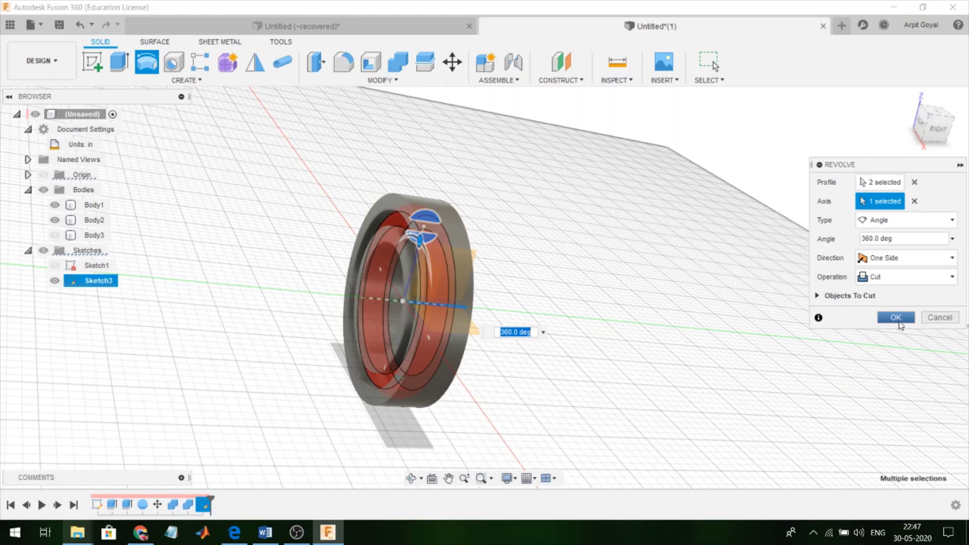
{"action": "left_click", "coordinate": [896, 318]}
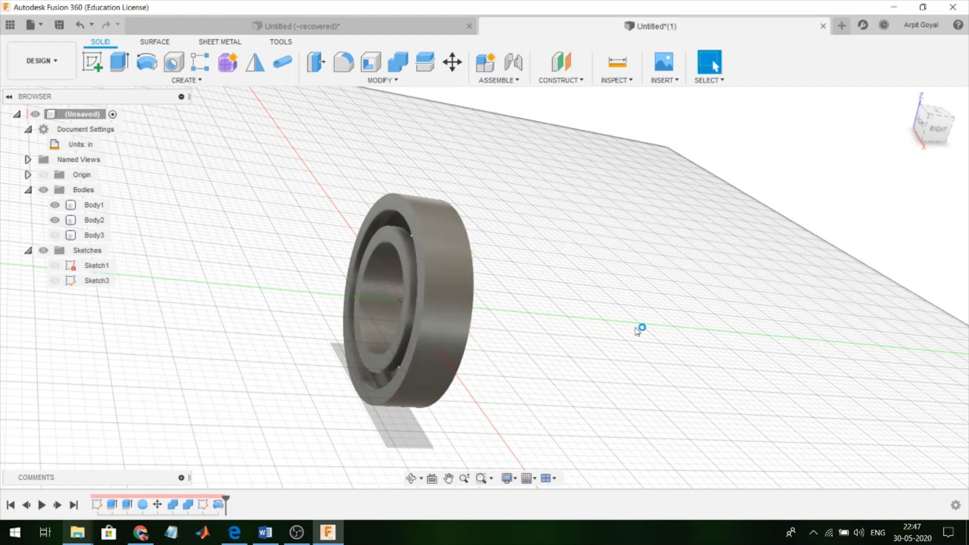
- Hide both rings, show the ball, and start a sketch on the XZ origin plane
{"action": "middle_click_drag", "start_coordinate": [638, 330], "coordinate": [667, 337], "text": "shift"}
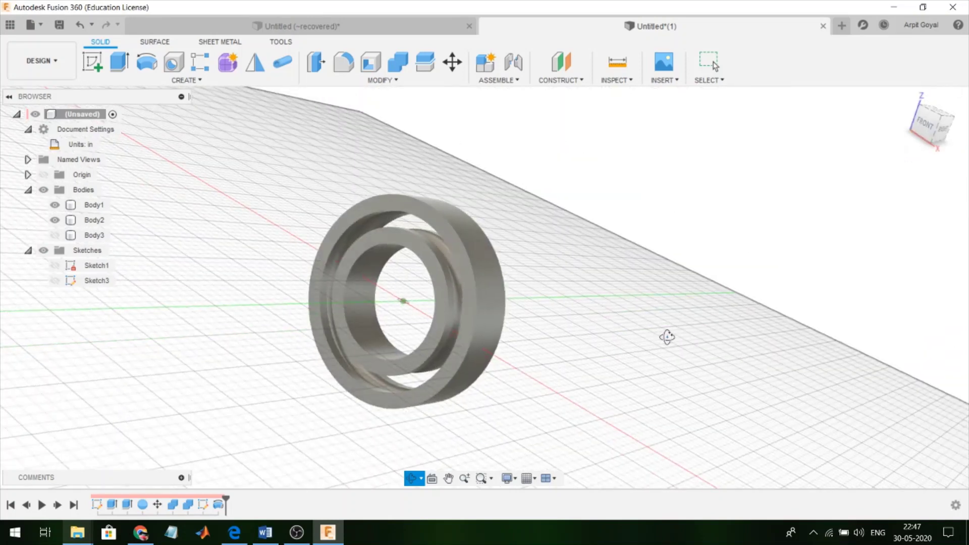
{"action": "left_click", "coordinate": [55, 205]}
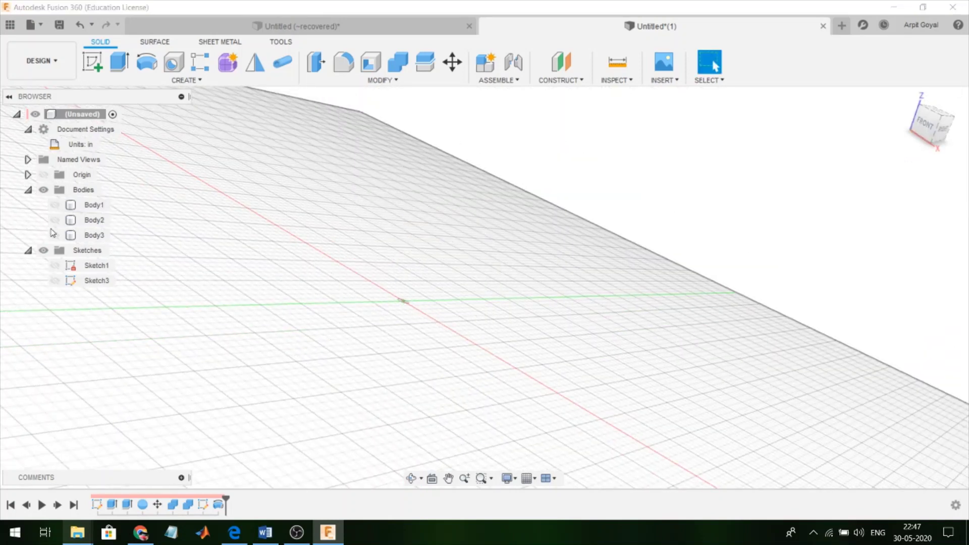
{"action": "left_click", "coordinate": [55, 235]}
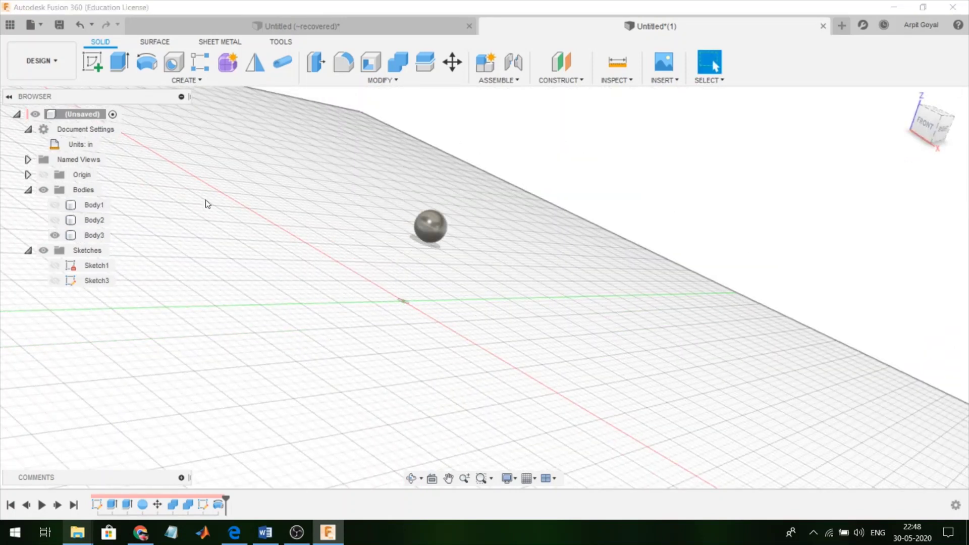
{"action": "left_click", "coordinate": [92, 61]}
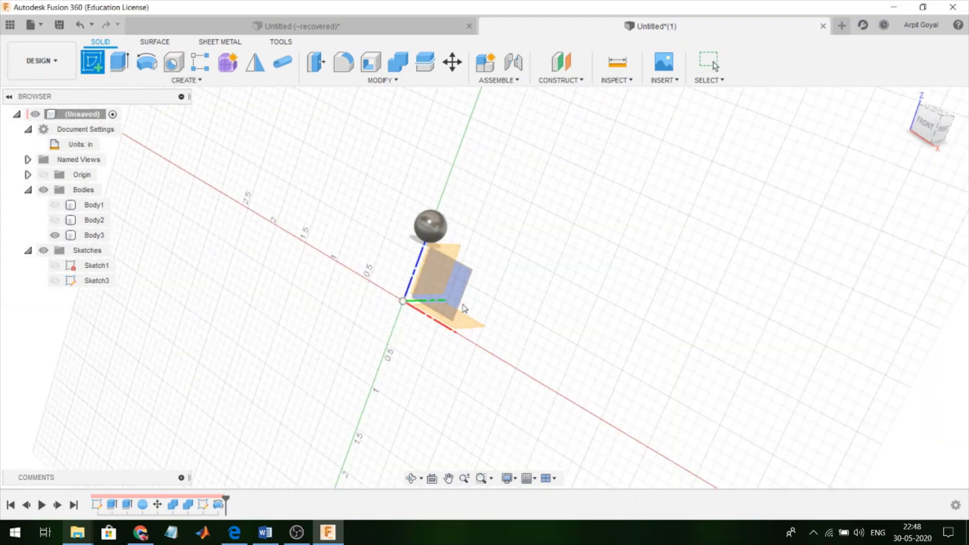
{"action": "left_click", "coordinate": [450, 295]}
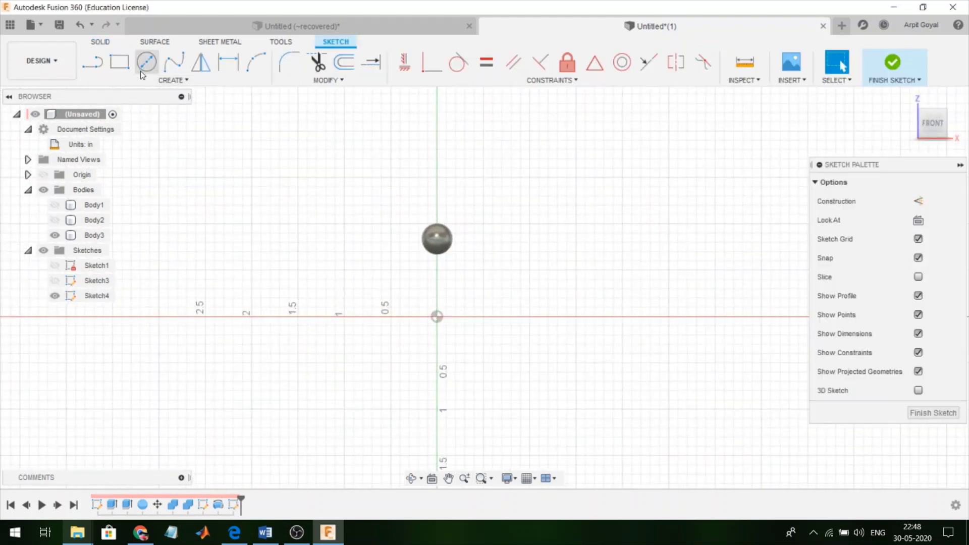
- Draw a circle of 1.673 in diameter centred on the origin, passing through the ball
{"action": "left_click", "coordinate": [143, 70]}
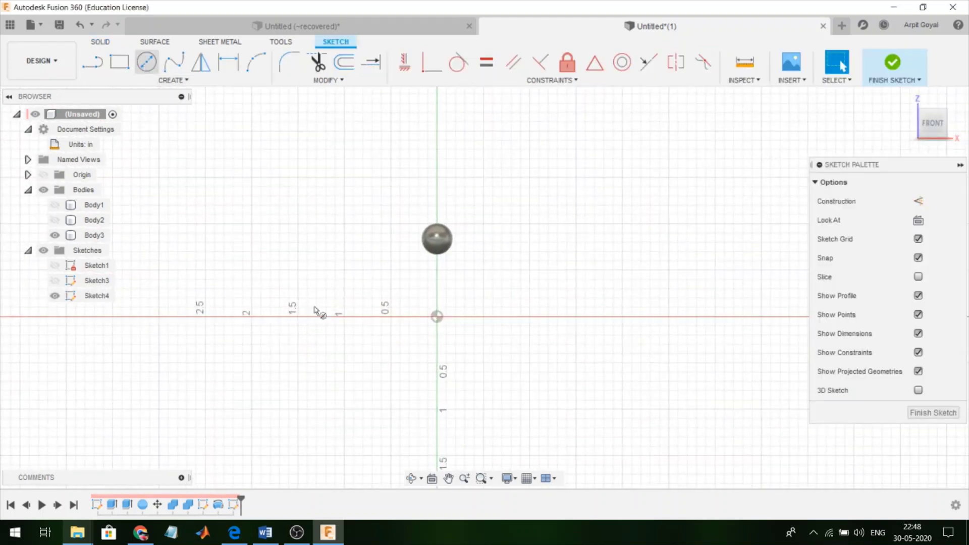
{"action": "left_click", "coordinate": [436, 317]}
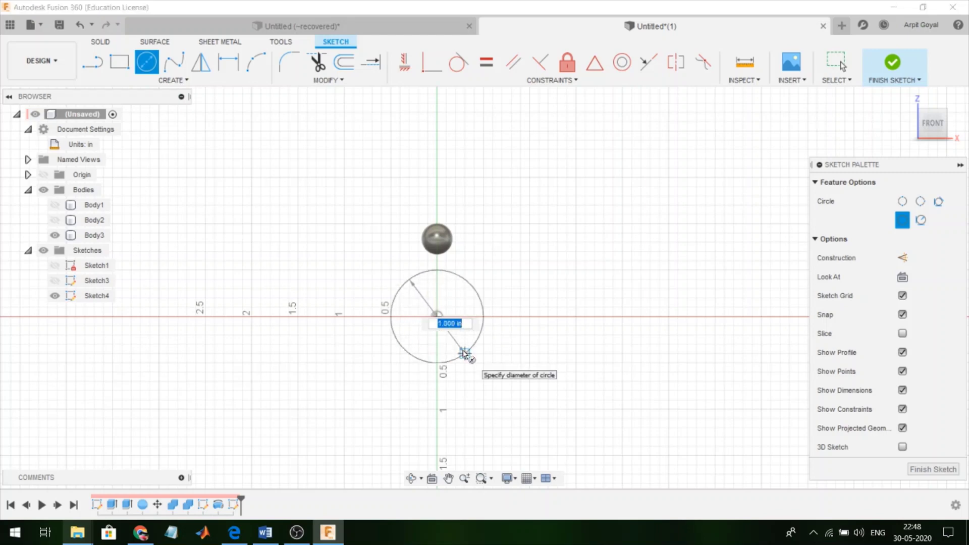
{"action": "type", "text": "1.6"}
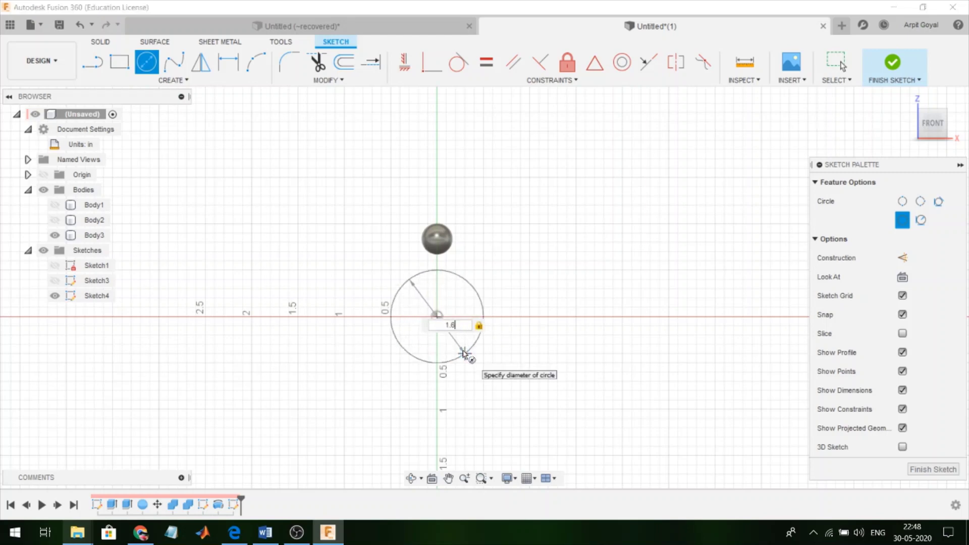
{"action": "type", "text": "73"}
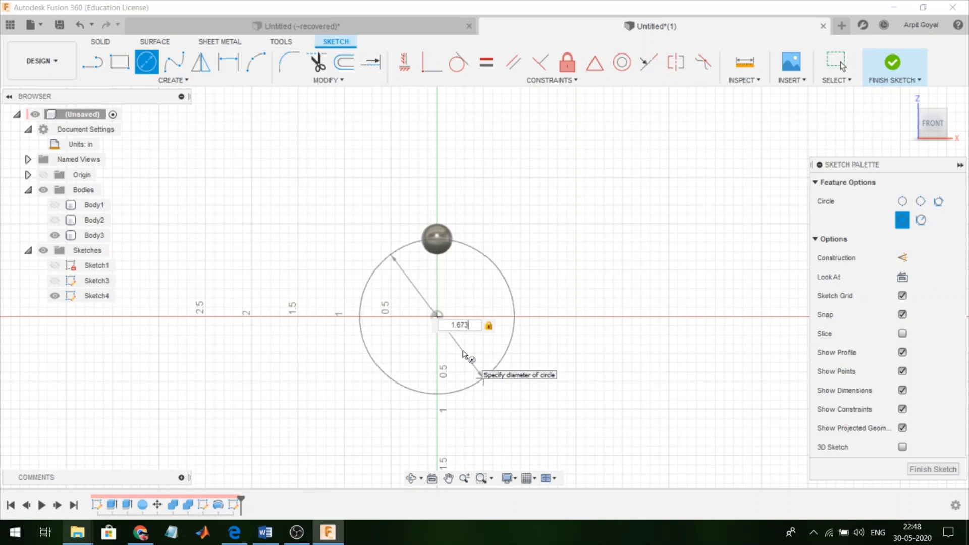
{"action": "key", "text": "Return"}
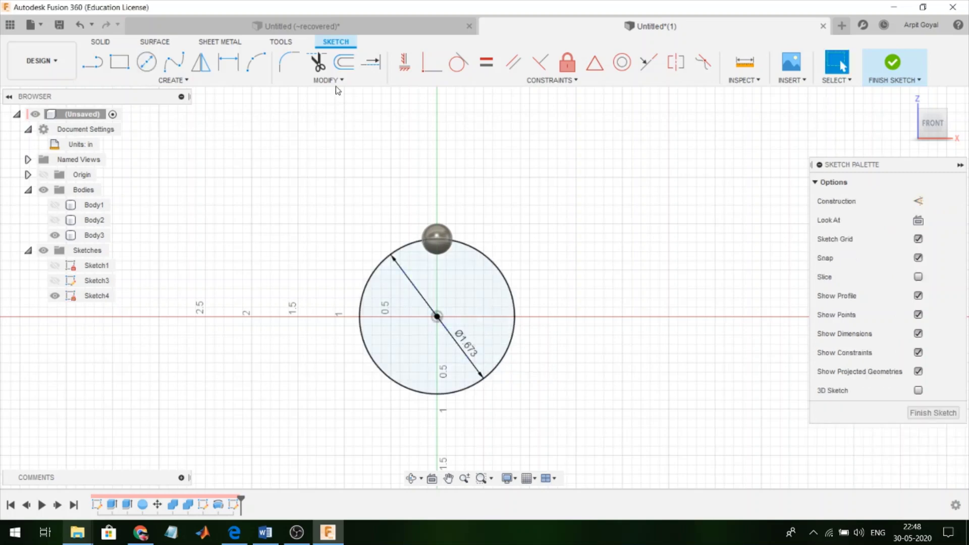
- Offset the 1.673 in circle outward by 0.04 in
{"action": "left_click", "coordinate": [344, 62]}
{"action": "scroll", "coordinate": [489, 269], "scroll_direction": "up", "scroll_amount": 2}
{"action": "left_click", "coordinate": [482, 240]}
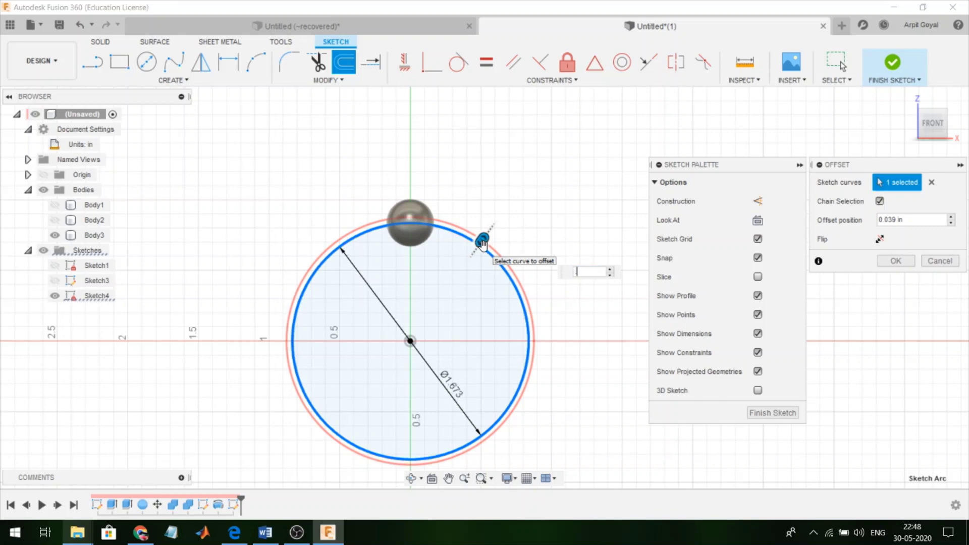
{"action": "type", "text": ".04"}
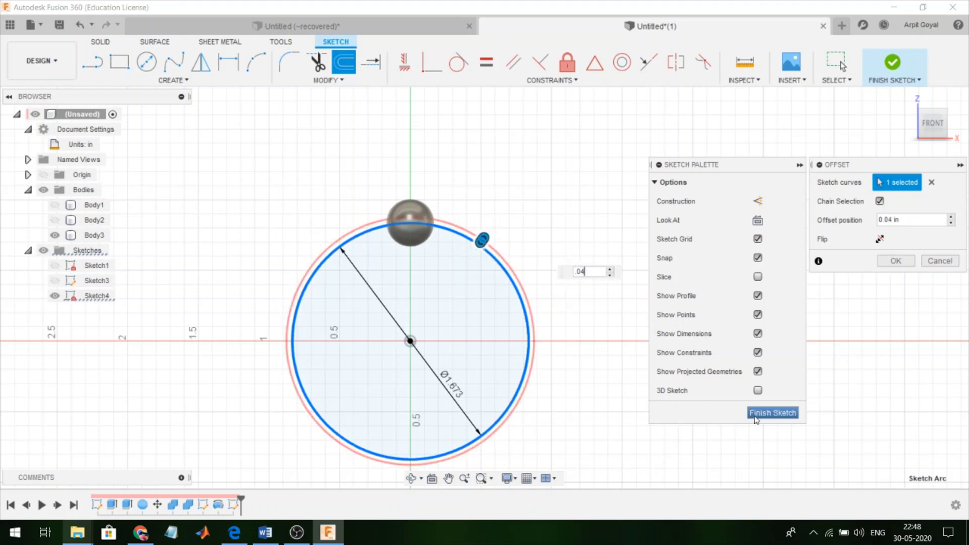
{"action": "left_click", "coordinate": [888, 261]}
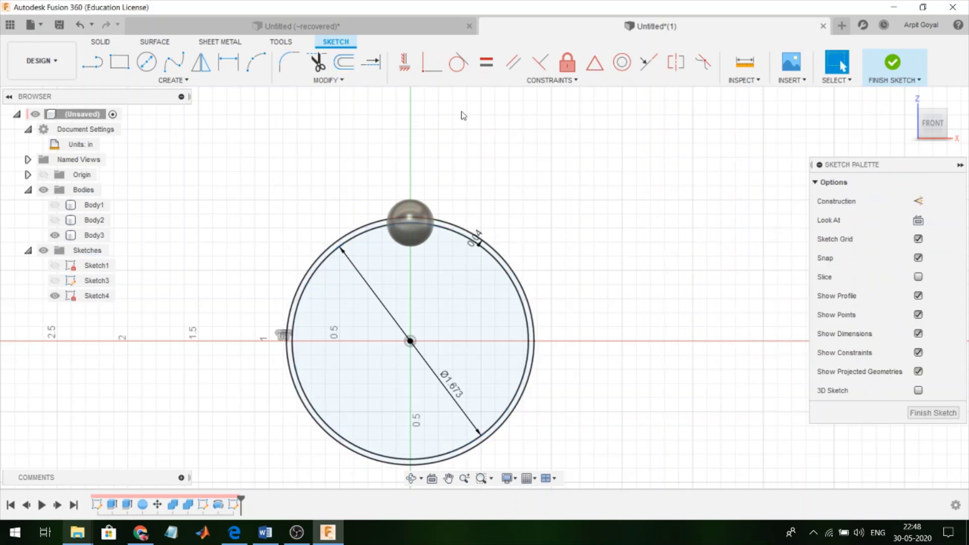
- Offset the 1.673 in circle inward by 0.04 in and finish the sketch
{"action": "left_click", "coordinate": [342, 63]}
{"action": "left_click", "coordinate": [368, 232]}
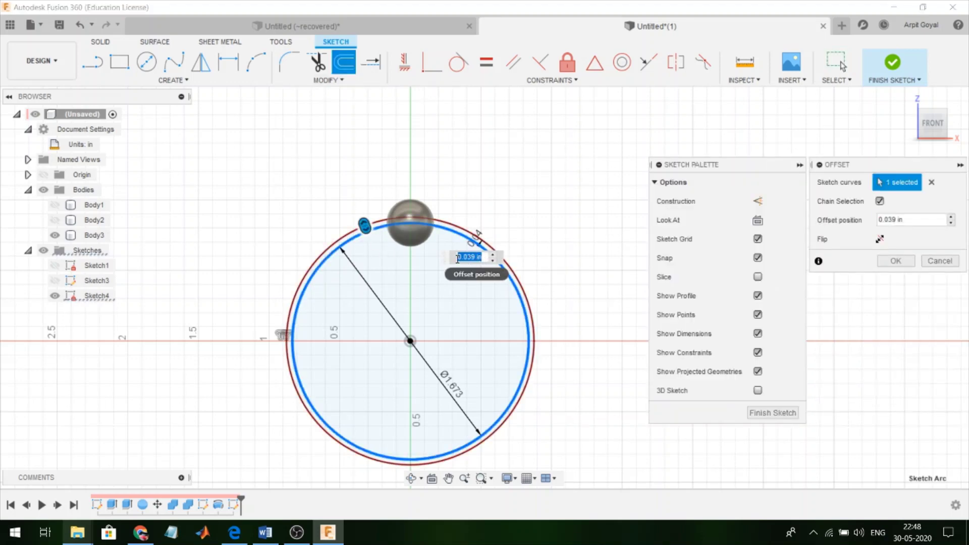
{"action": "key", "text": "BackSpace"}
{"action": "type", "text": "-0"}
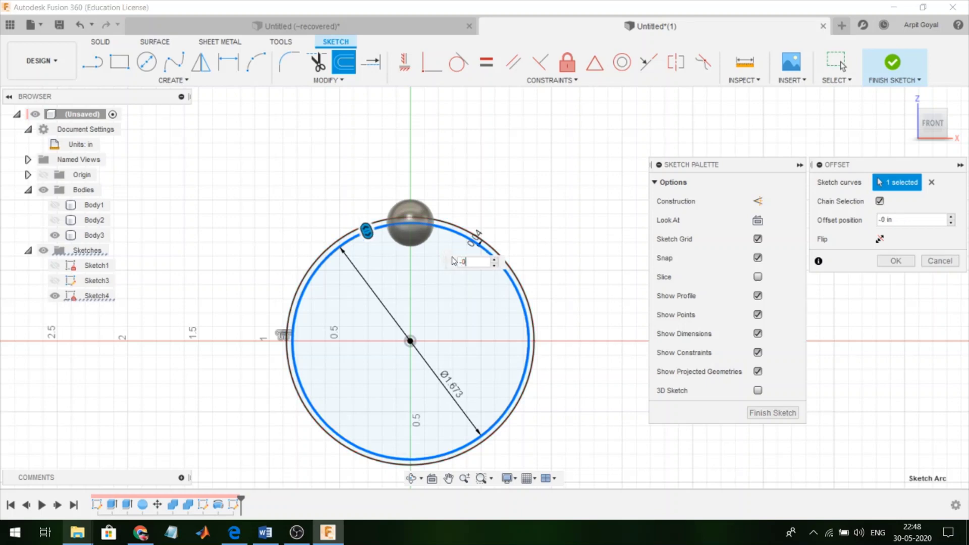
{"action": "type", "text": ".04"}
{"action": "left_click", "coordinate": [896, 261]}
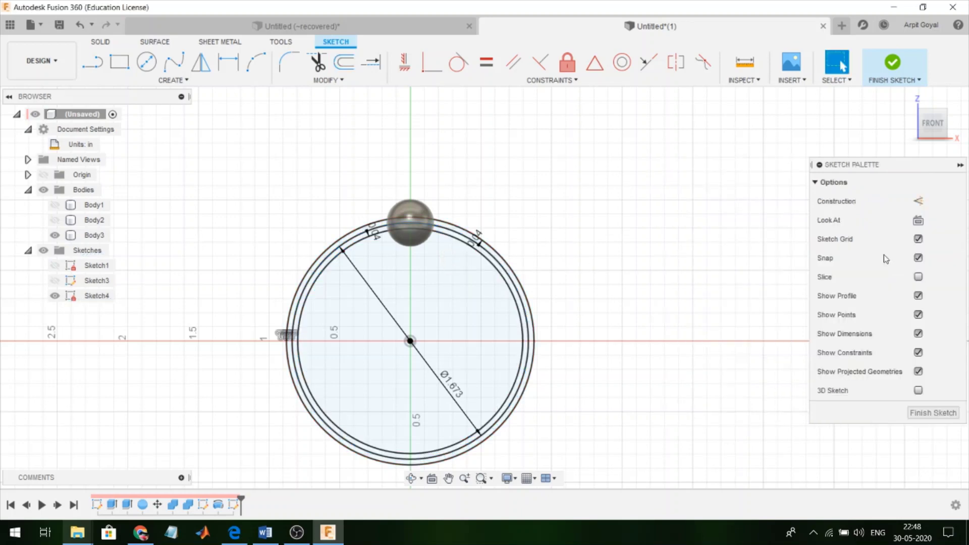
{"action": "left_click", "coordinate": [891, 65]}
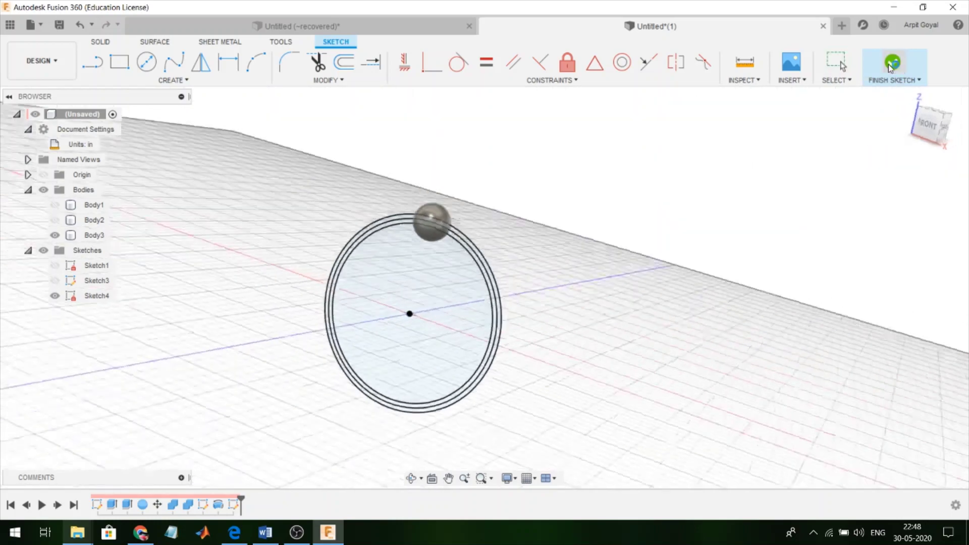
- Extrude the two ring profiles between the offset circles by 0.20 in to one side as a new body
{"action": "left_click", "coordinate": [120, 62]}
{"action": "scroll", "coordinate": [467, 246], "scroll_direction": "up", "scroll_amount": 3}
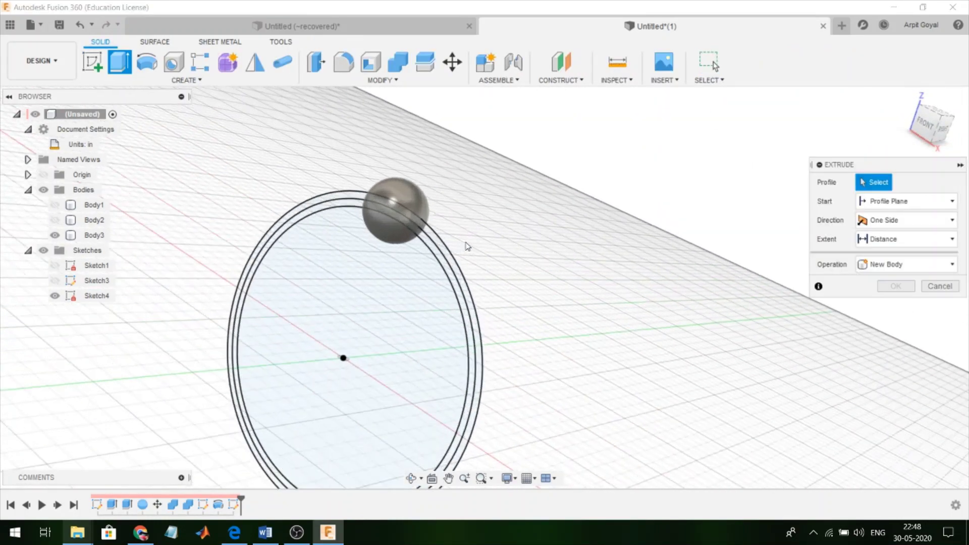
{"action": "left_click", "coordinate": [443, 258]}
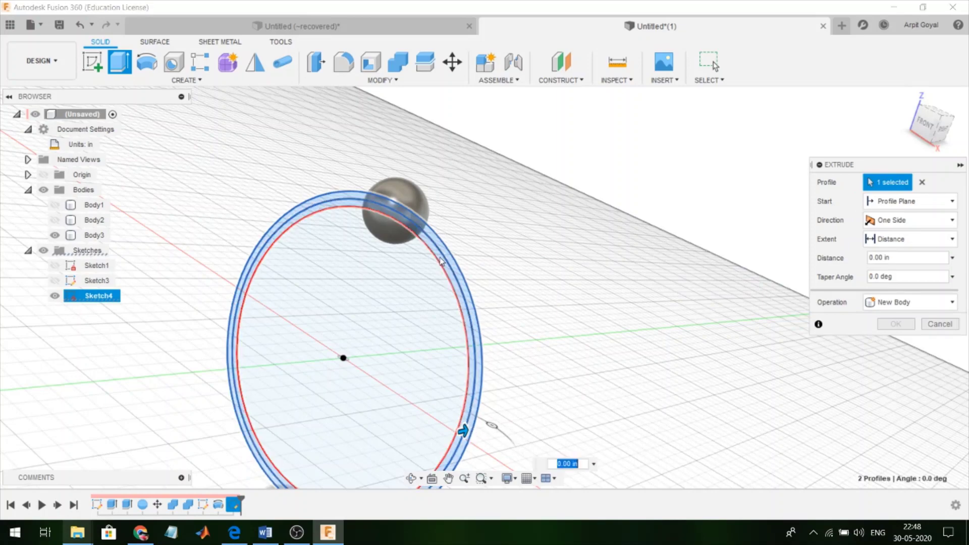
{"action": "left_click", "coordinate": [942, 125]}
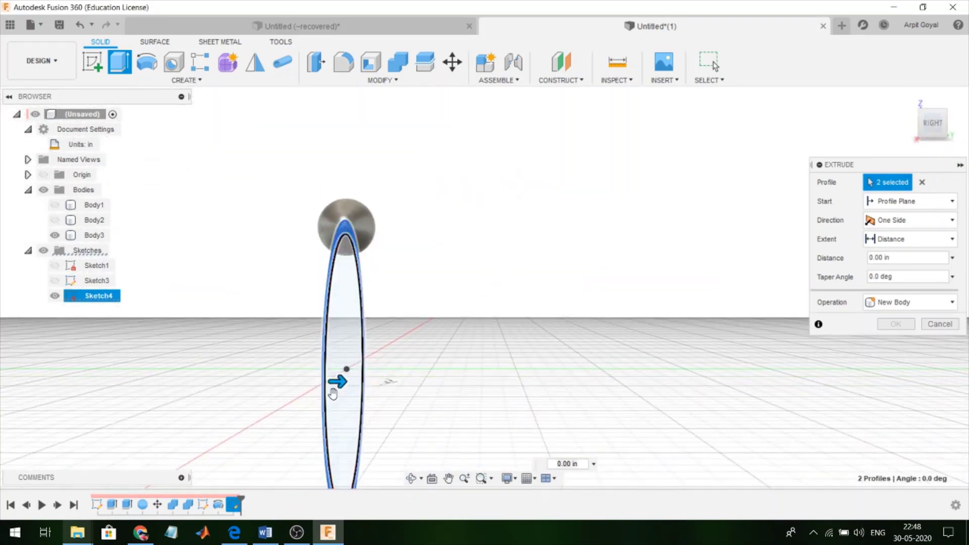
{"action": "left_click_drag", "start_coordinate": [341, 386], "coordinate": [384, 392]}
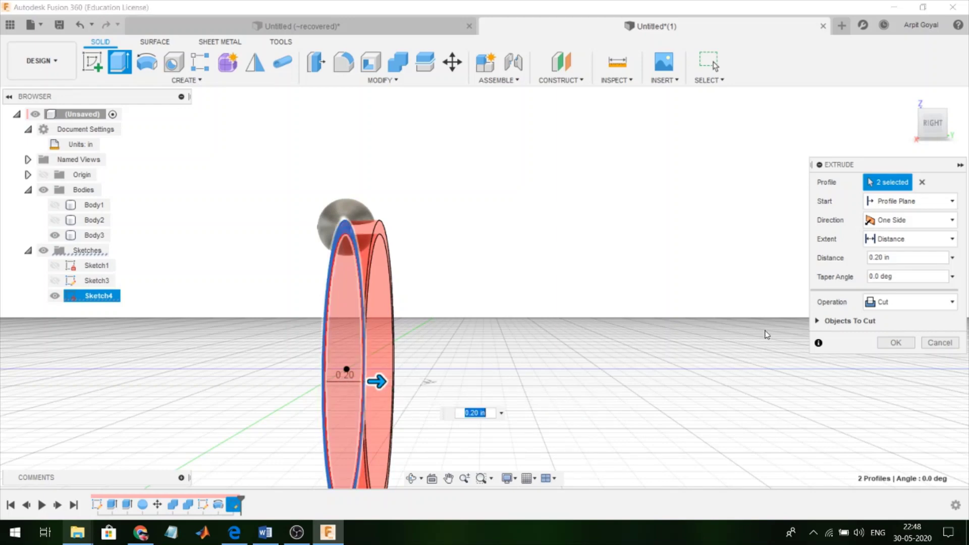
{"action": "left_click", "coordinate": [909, 302]}
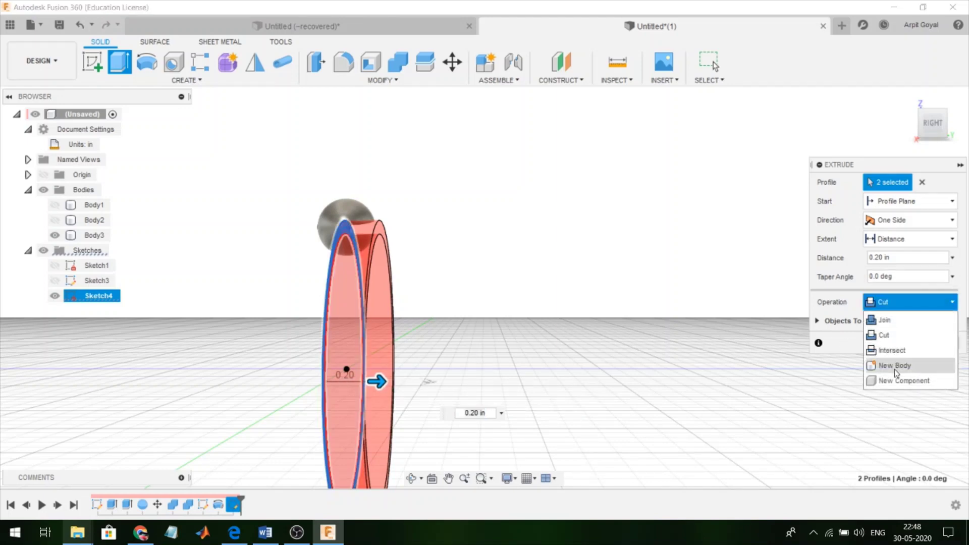
{"action": "left_click", "coordinate": [895, 365]}
{"action": "left_click", "coordinate": [897, 324]}
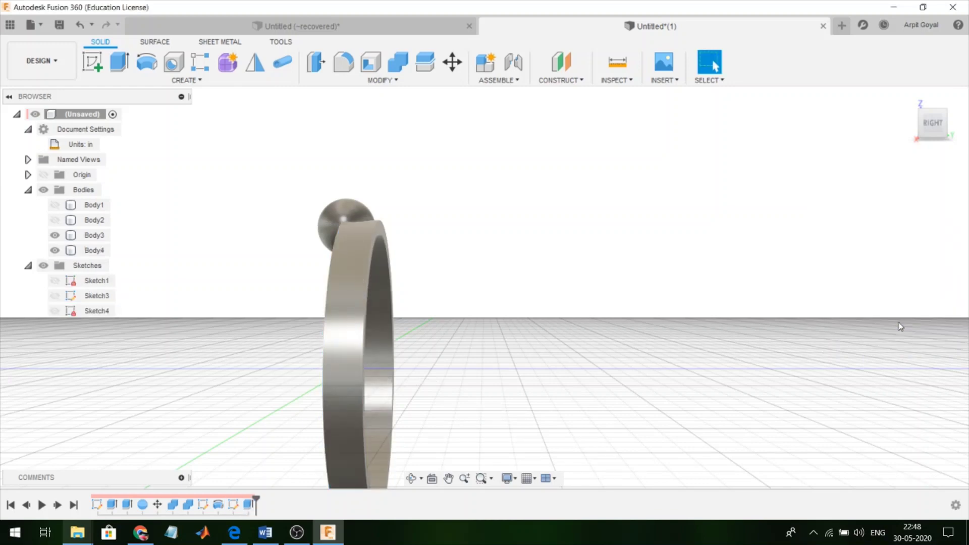
- Cut the ball's shape out of the thin ring with Combine, keeping the tool body, and hide the ball
{"action": "left_click", "coordinate": [942, 125]}
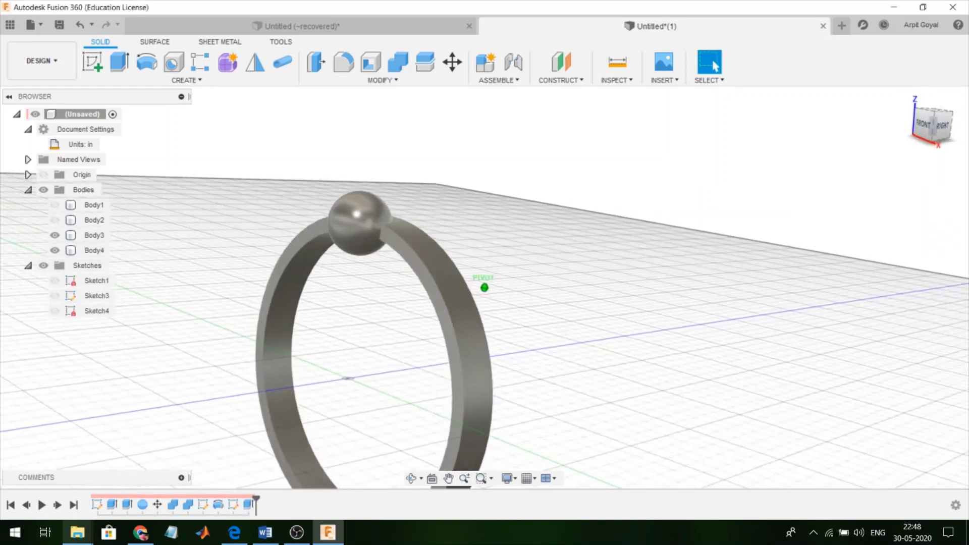
{"action": "left_click", "coordinate": [398, 61]}
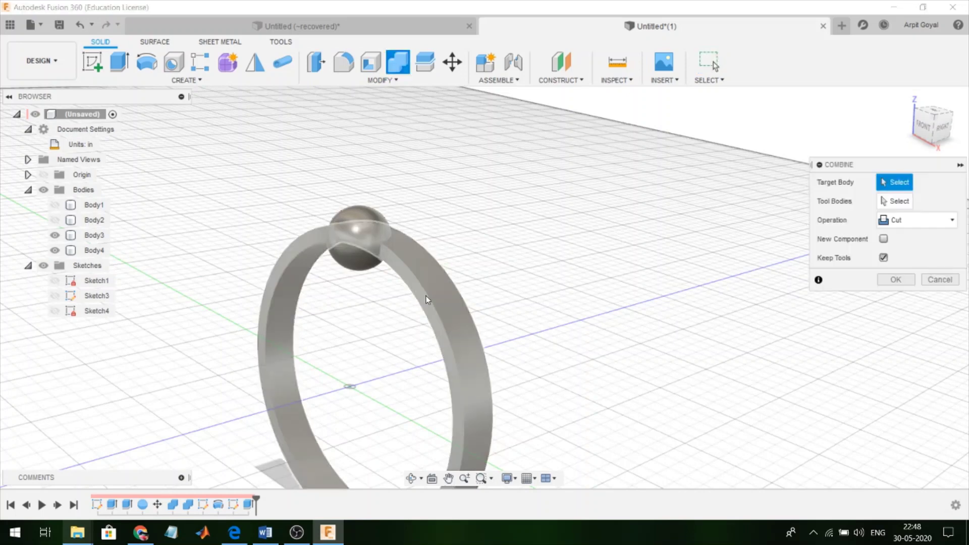
{"action": "left_click", "coordinate": [388, 245]}
{"action": "left_click", "coordinate": [359, 219]}
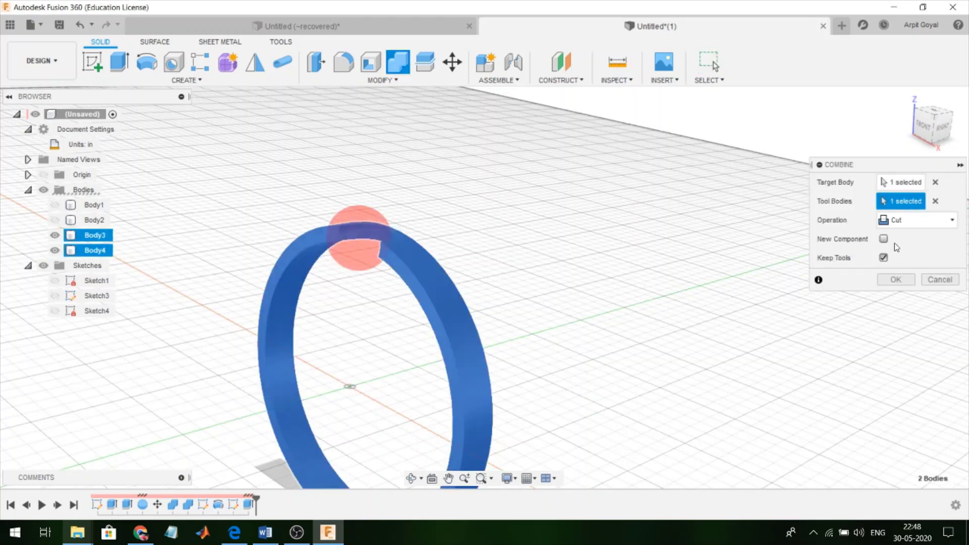
{"action": "left_click", "coordinate": [895, 280]}
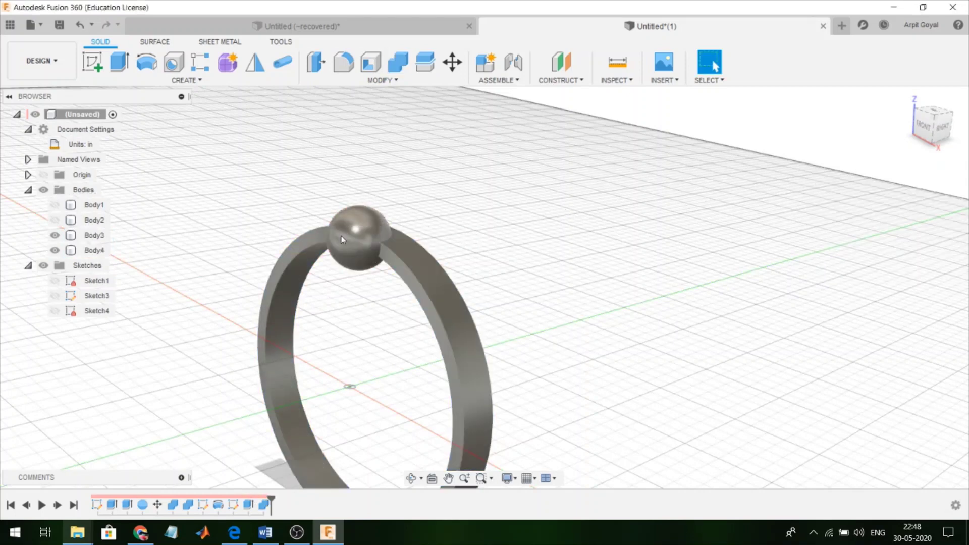
{"action": "left_click", "coordinate": [55, 235]}
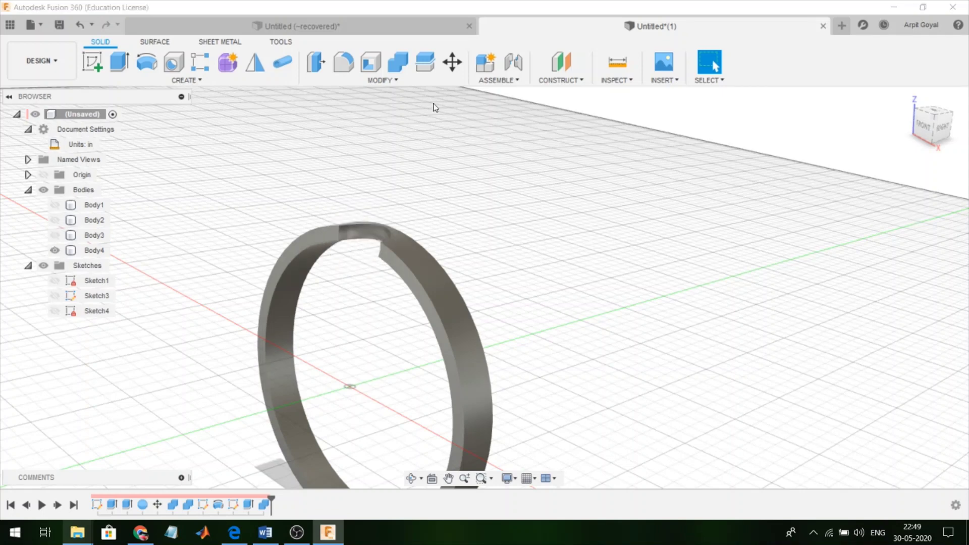
- Fillet the two side edges of the ball cutout in the thin ring with a 0.075 in radius
{"action": "left_click", "coordinate": [344, 62]}
{"action": "scroll", "coordinate": [330, 281], "scroll_direction": "up", "scroll_amount": 3}
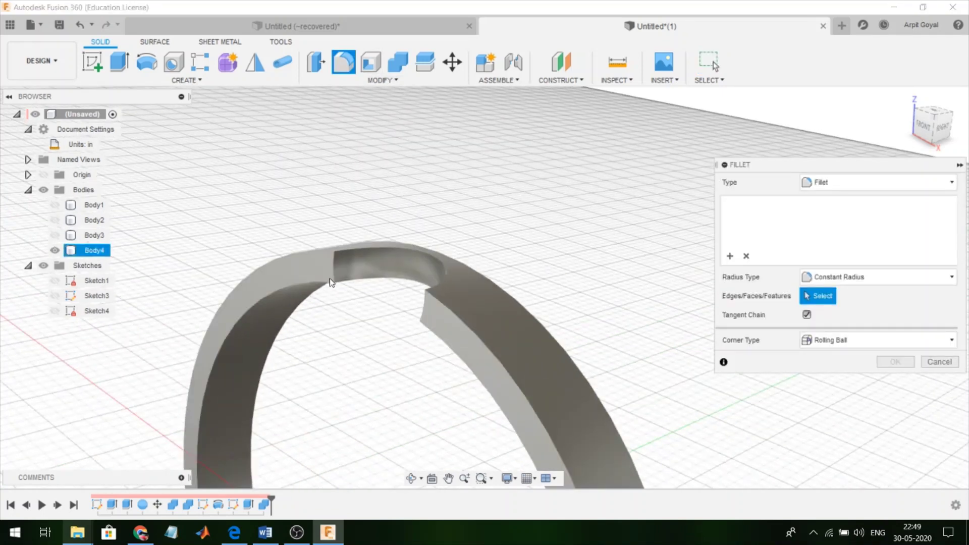
{"action": "left_click", "coordinate": [332, 278]}
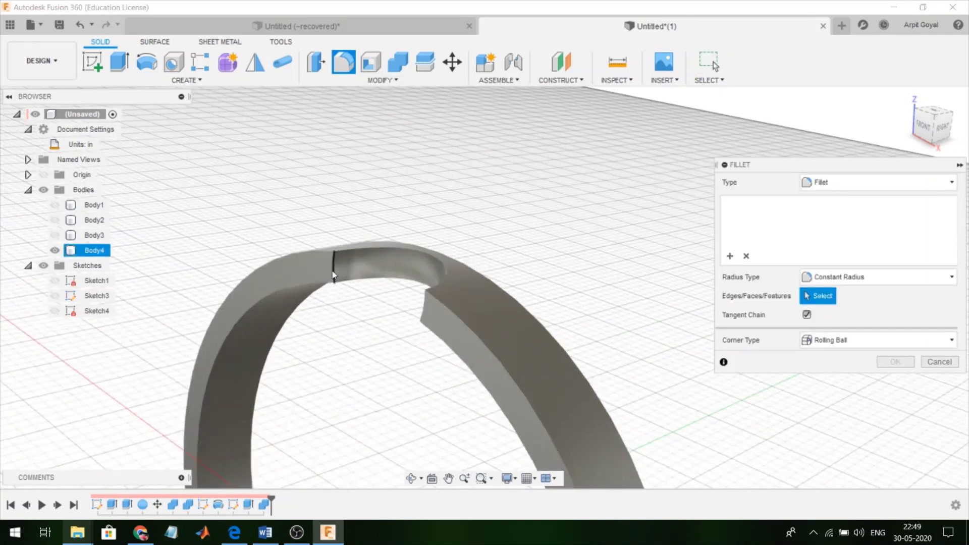
{"action": "left_click", "coordinate": [424, 321]}
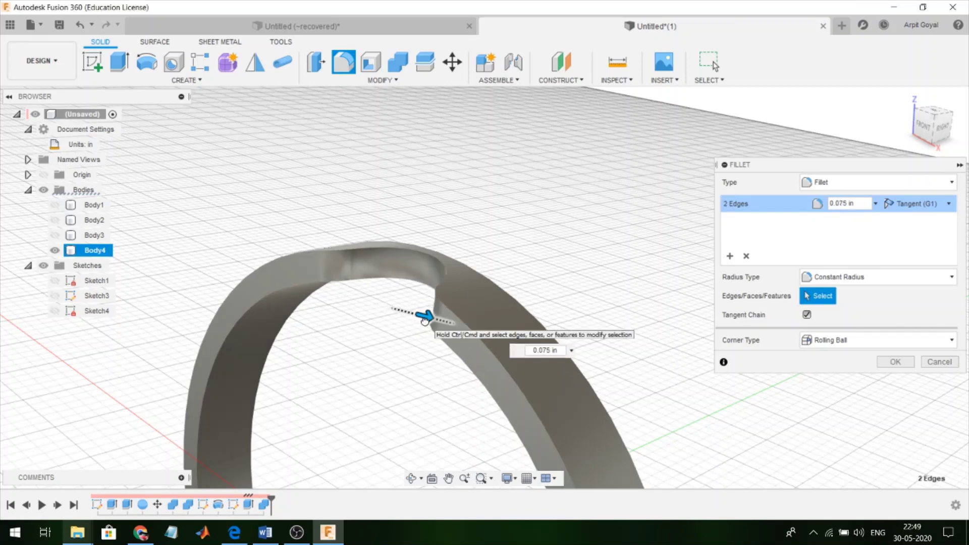
{"action": "left_click", "coordinate": [898, 362]}
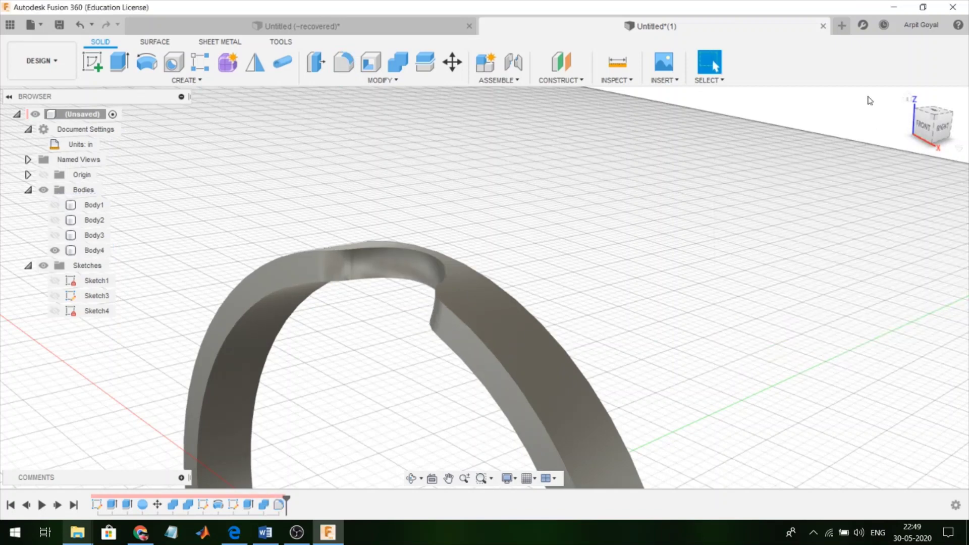
- Circular-pattern the ball cutout face and its two fillet faces around the Y axis with a quantity of 8
{"action": "left_click", "coordinate": [908, 99]}
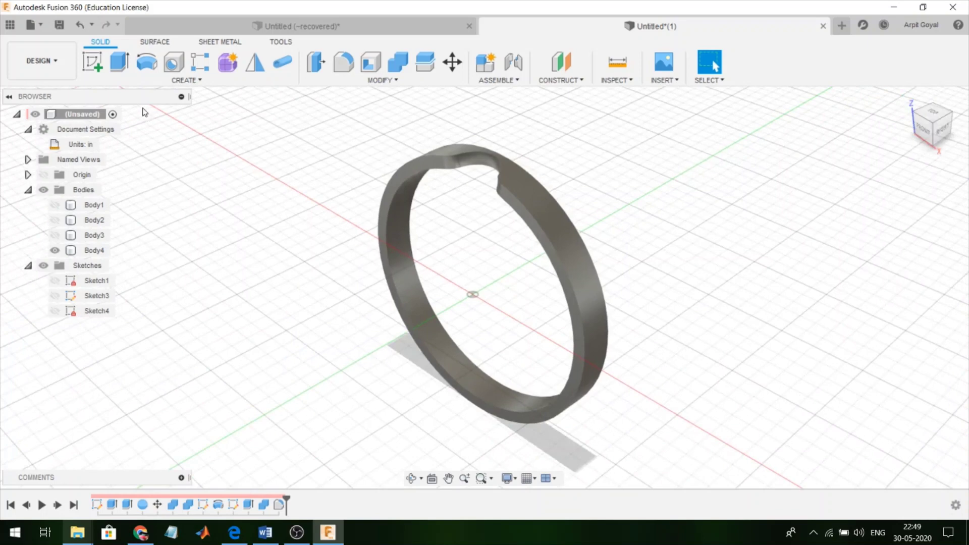
{"action": "left_click", "coordinate": [186, 81]}
{"action": "mouse_move", "coordinate": [151, 369]}
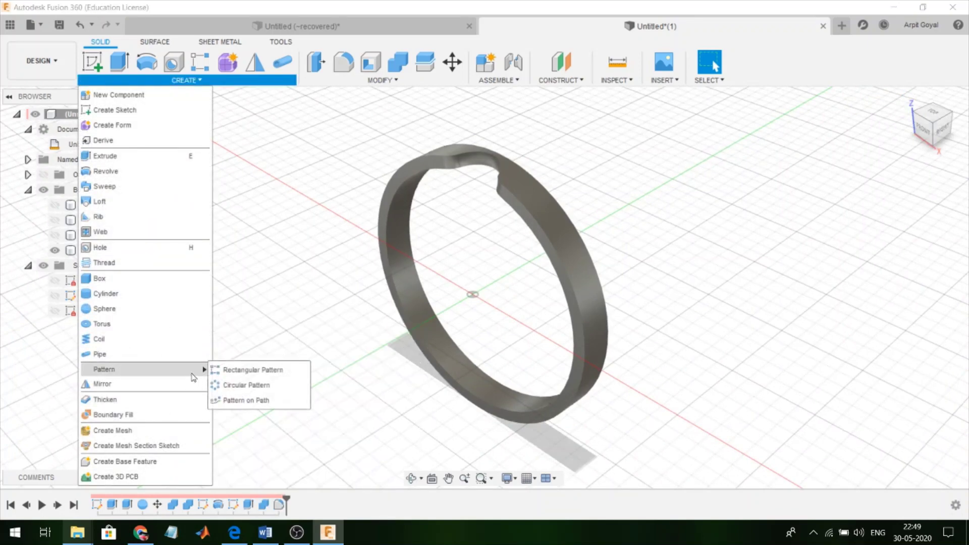
{"action": "left_click", "coordinate": [245, 385]}
{"action": "left_click", "coordinate": [477, 158]}
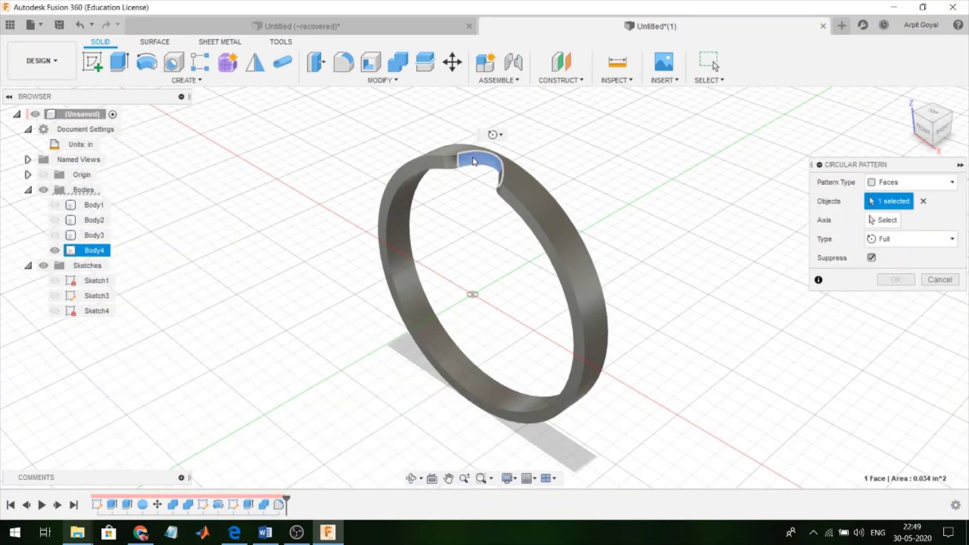
{"action": "left_click", "coordinate": [451, 162]}
{"action": "scroll", "coordinate": [499, 197], "scroll_direction": "up", "scroll_amount": 3}
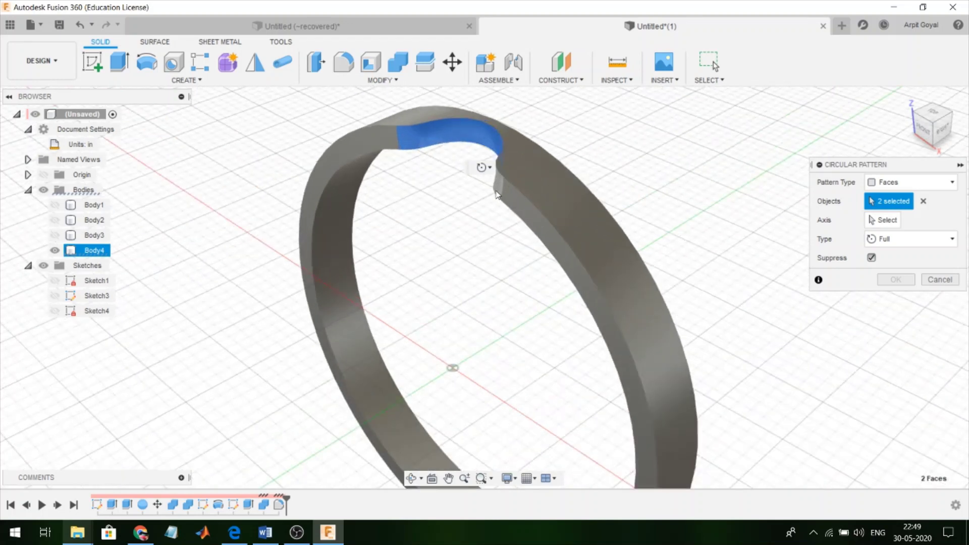
{"action": "left_click", "coordinate": [497, 195]}
{"action": "scroll", "coordinate": [497, 194], "scroll_direction": "down", "scroll_amount": 3}
{"action": "left_click", "coordinate": [889, 222]}
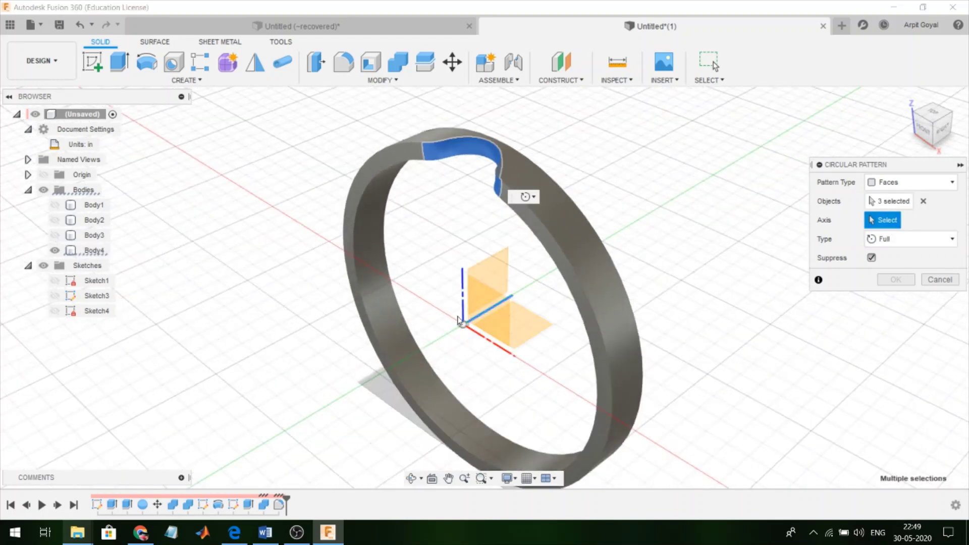
{"action": "left_click", "coordinate": [496, 314]}
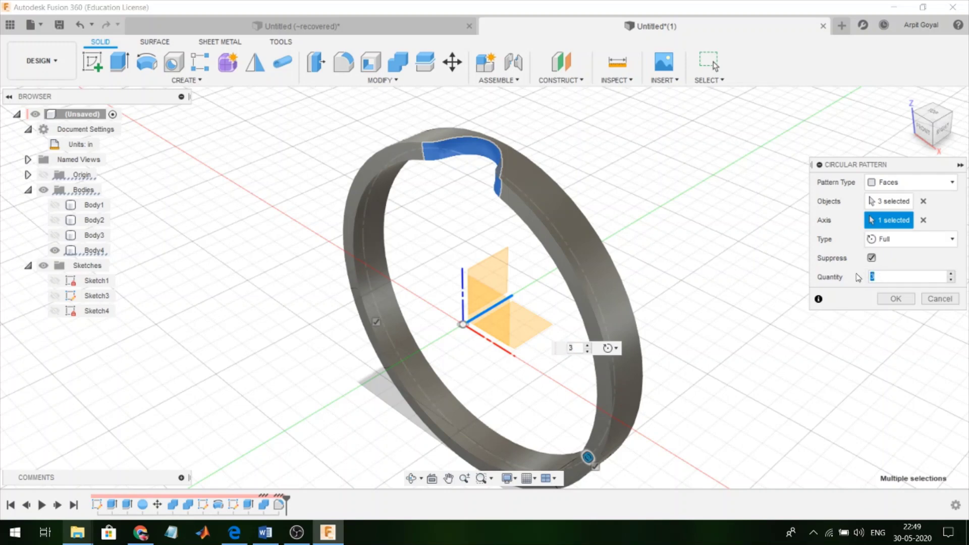
{"action": "left_click", "coordinate": [894, 300]}
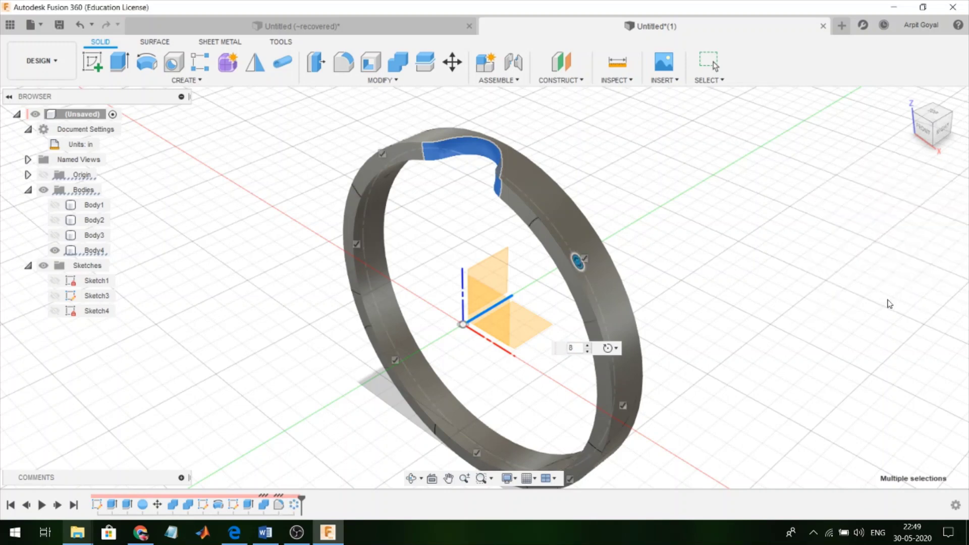
- Shell the scalloped ring to a 0.05 in inside thickness, removing its outer, inner and flat annular faces
{"action": "scroll", "coordinate": [713, 239], "scroll_direction": "down", "scroll_amount": 2}
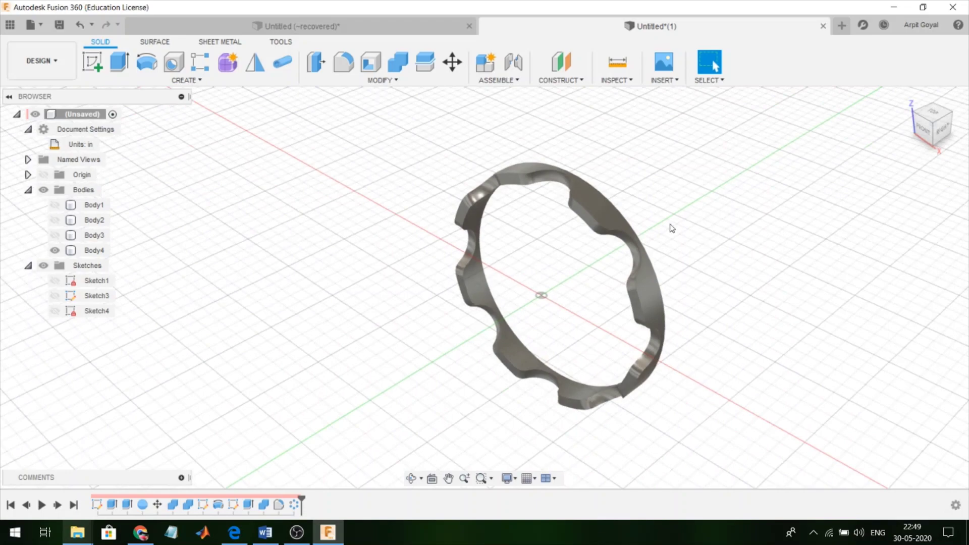
{"action": "left_click", "coordinate": [370, 61]}
{"action": "scroll", "coordinate": [604, 207], "scroll_direction": "up", "scroll_amount": 3}
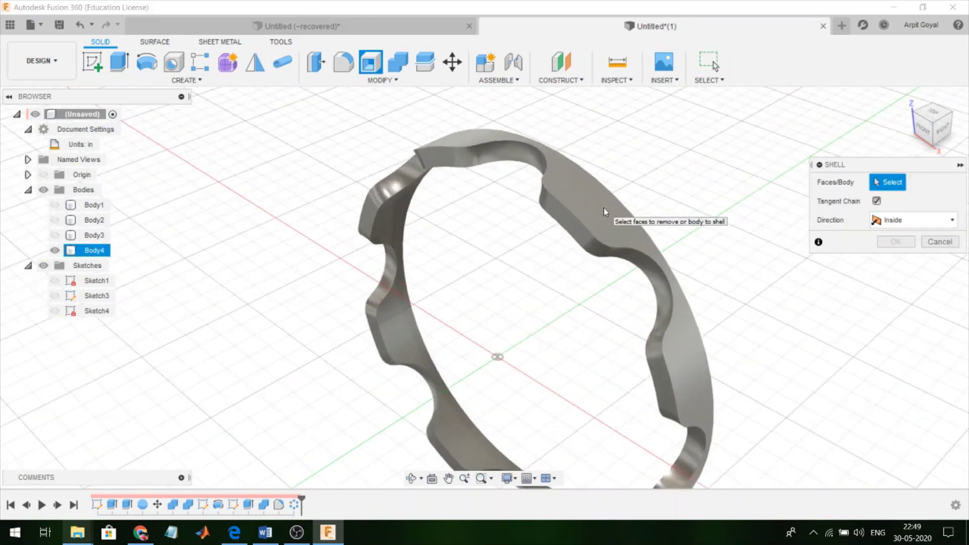
{"action": "left_click", "coordinate": [604, 207]}
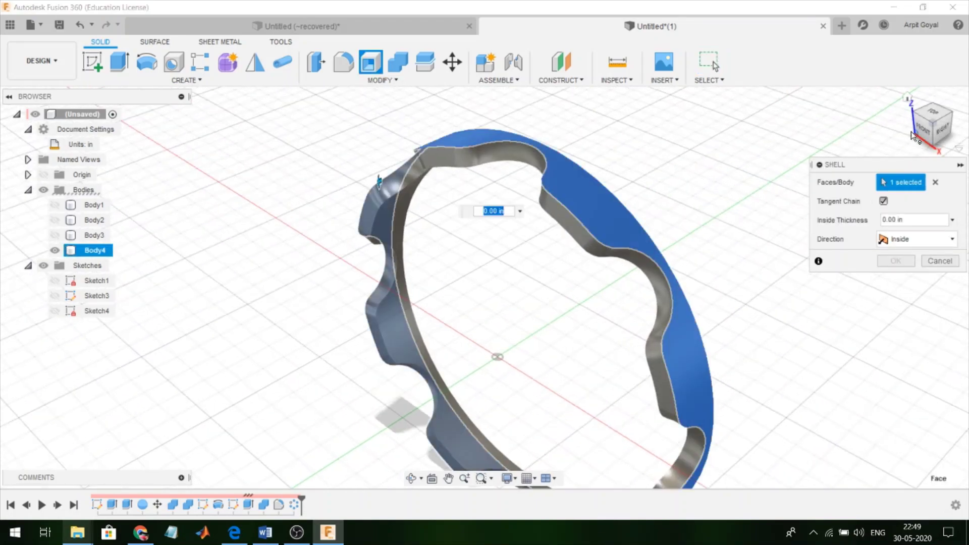
{"action": "mouse_move", "coordinate": [914, 134]}
{"action": "left_mouse_down"}
{"action": "mouse_move", "coordinate": [926, 93]}
{"action": "mouse_move", "coordinate": [908, 139]}
{"action": "left_mouse_up"}
{"action": "left_click", "coordinate": [442, 179]}
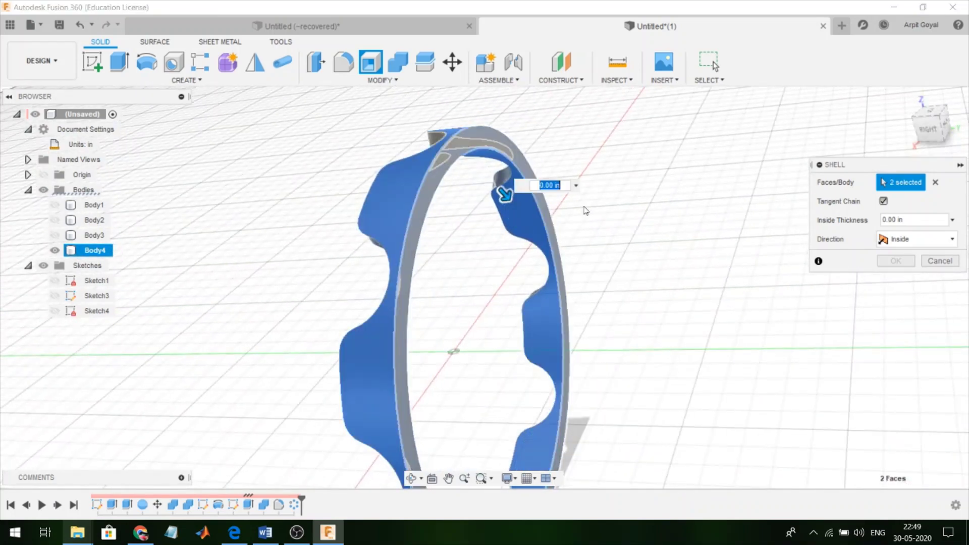
{"action": "left_click", "coordinate": [546, 212]}
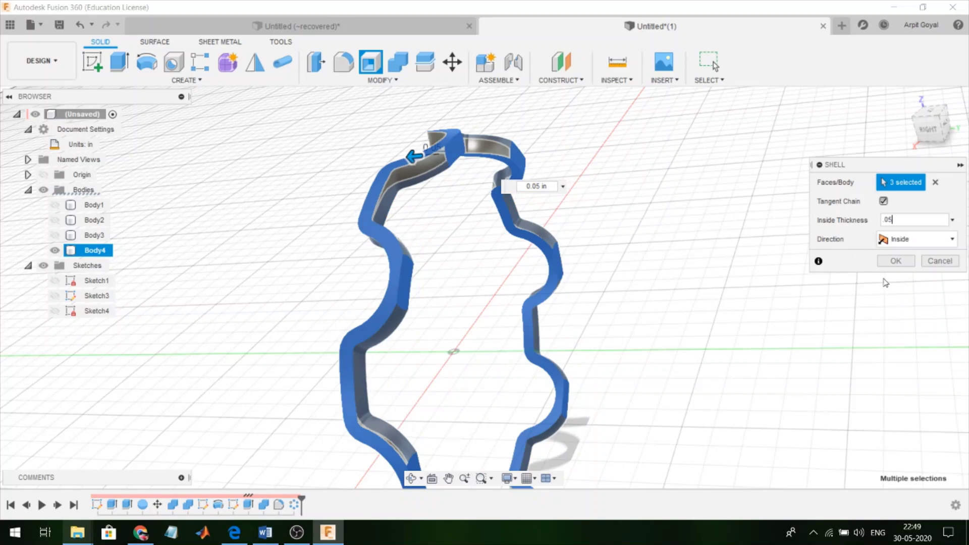
{"action": "left_click", "coordinate": [896, 261]}
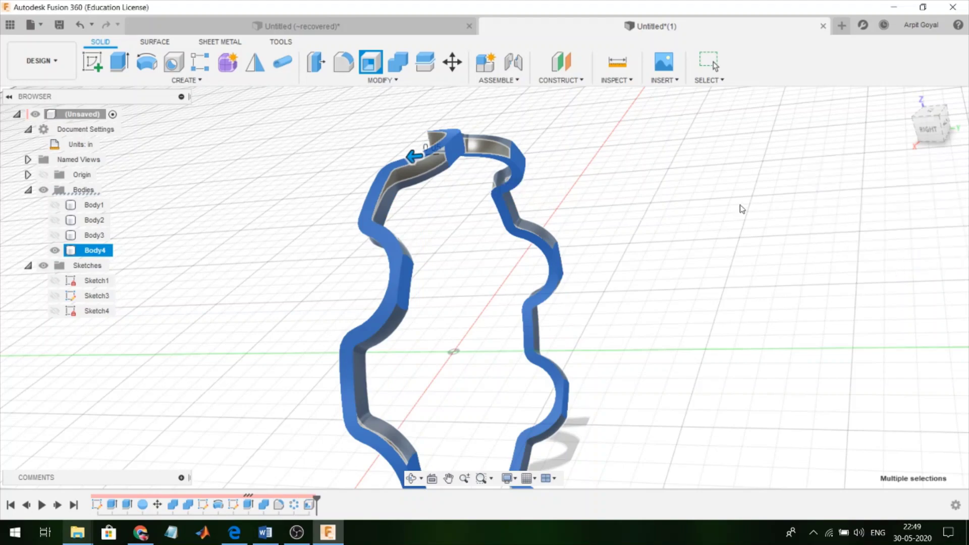
- Mirror the shelled wavy ring body across the XZ origin plane
{"action": "scroll", "coordinate": [740, 206], "scroll_direction": "down", "scroll_amount": 2}
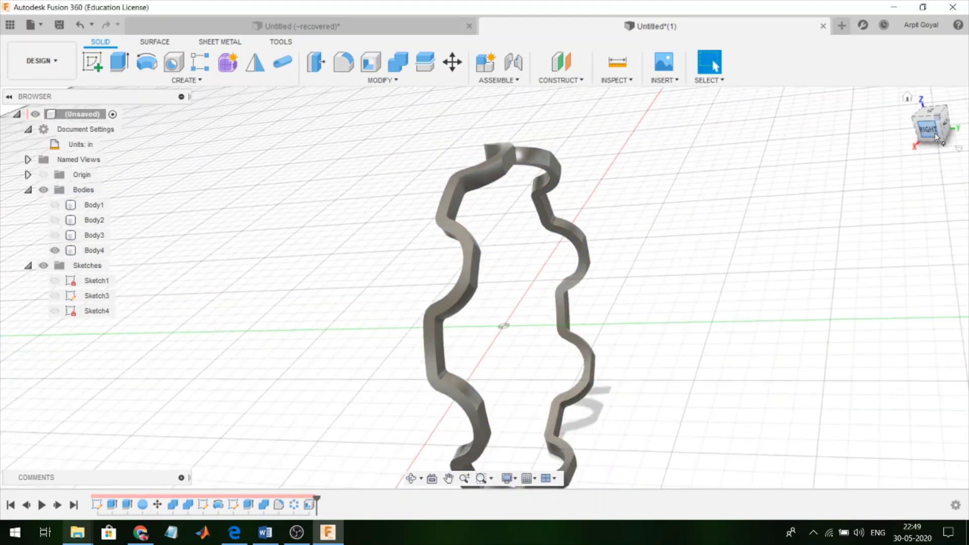
{"action": "left_click", "coordinate": [935, 131]}
{"action": "mouse_move", "coordinate": [501, 325]}
{"action": "middle_mouse_down", "text": "shift"}
{"action": "mouse_move", "coordinate": [494, 309]}
{"action": "mouse_move", "coordinate": [497, 323]}
{"action": "middle_mouse_up", "text": "shift"}
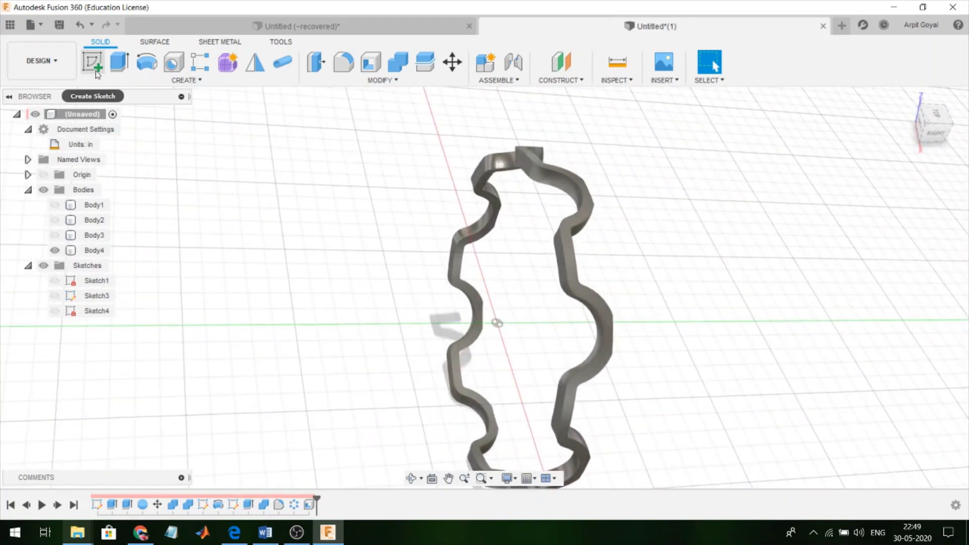
{"action": "left_click", "coordinate": [256, 63]}
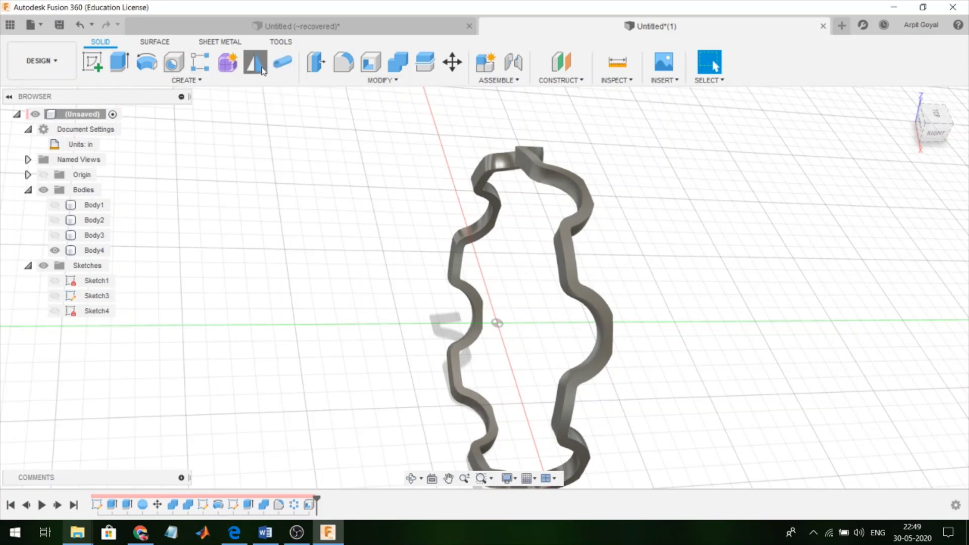
{"action": "scroll", "coordinate": [756, 175], "scroll_direction": "down", "scroll_amount": 1}
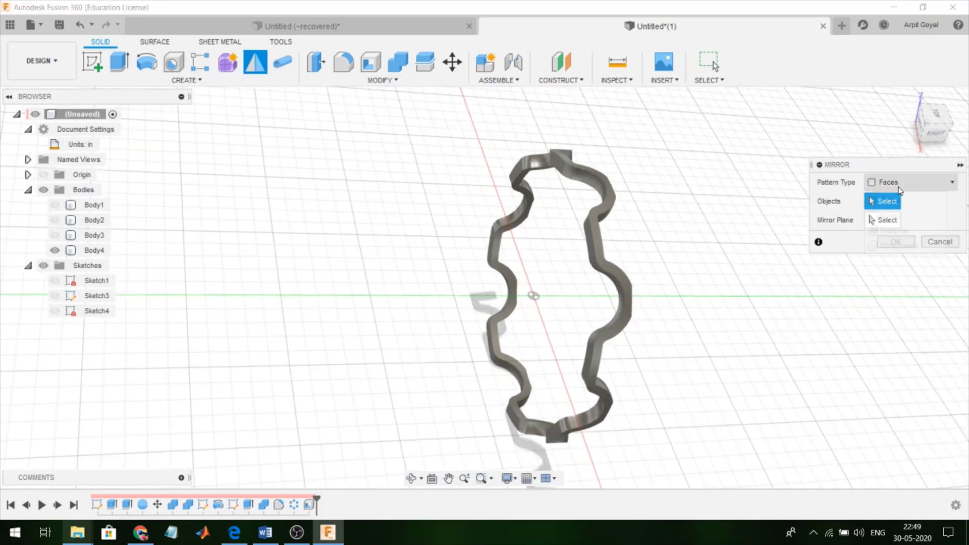
{"action": "left_click", "coordinate": [917, 189]}
{"action": "left_click", "coordinate": [889, 223]}
{"action": "left_click", "coordinate": [597, 211]}
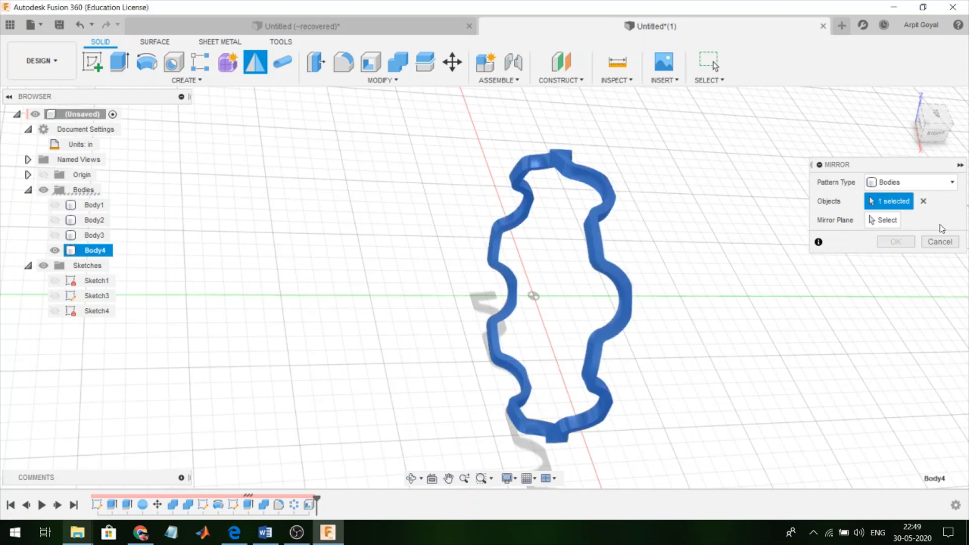
{"action": "left_click", "coordinate": [888, 222]}
{"action": "left_click", "coordinate": [556, 280]}
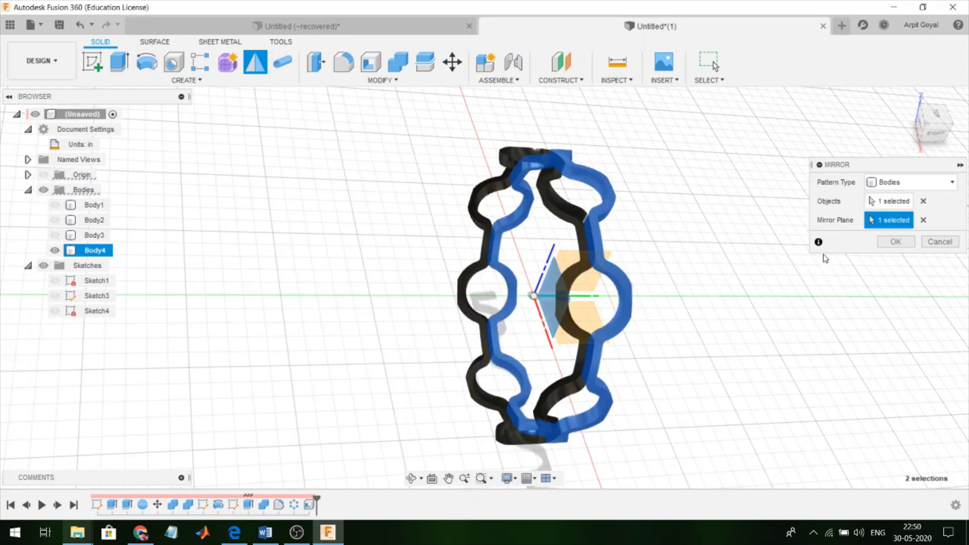
{"action": "left_click", "coordinate": [899, 245]}
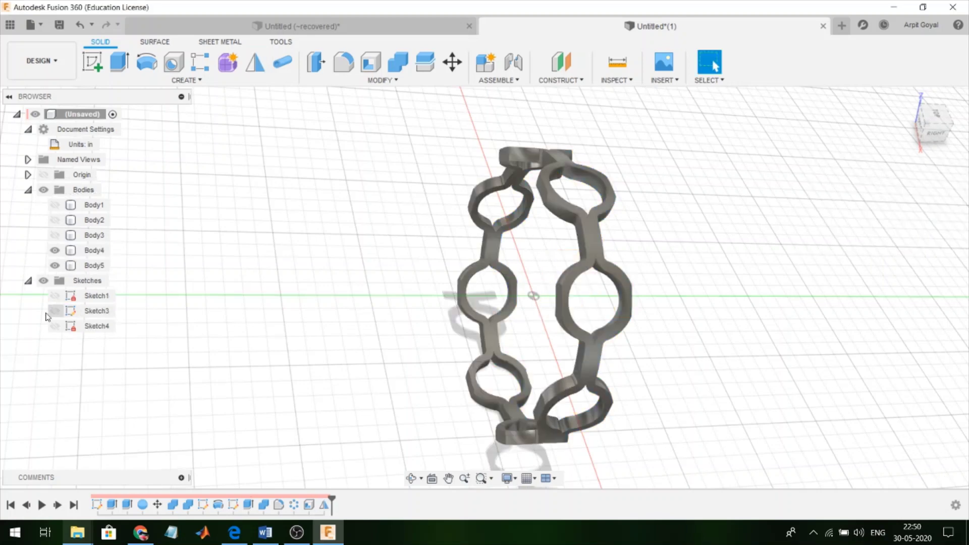
- Hide both halves of the mirrored cage and show the single ball body
{"action": "left_click", "coordinate": [55, 265]}
{"action": "left_click", "coordinate": [55, 250]}
{"action": "left_click", "coordinate": [54, 234]}
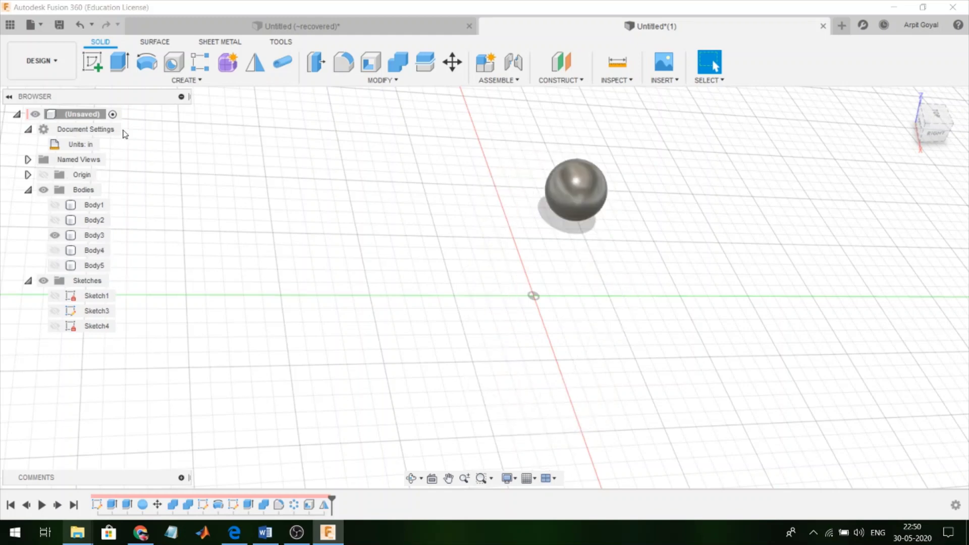
{"action": "left_click", "coordinate": [185, 80]}
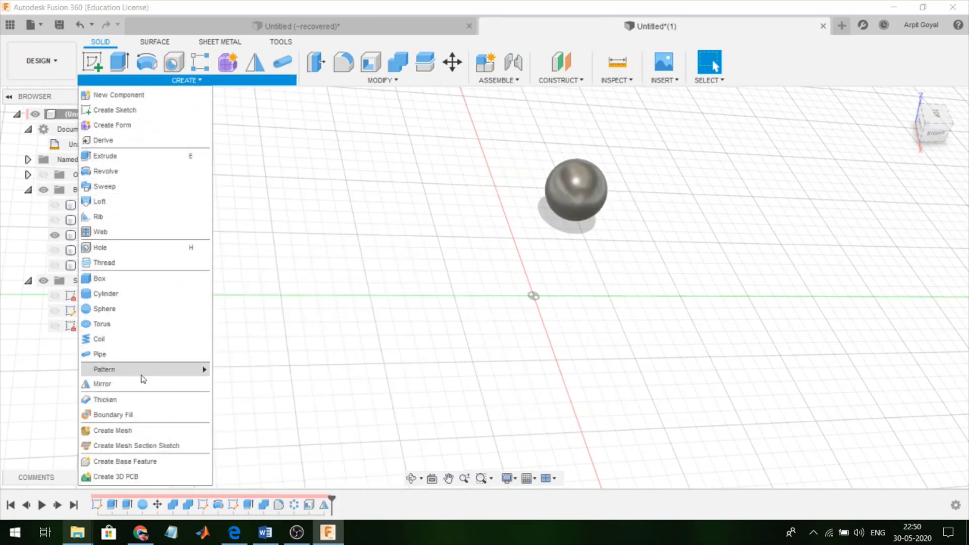
{"action": "mouse_move", "coordinate": [177, 375]}
{"action": "left_click", "coordinate": [246, 385]}
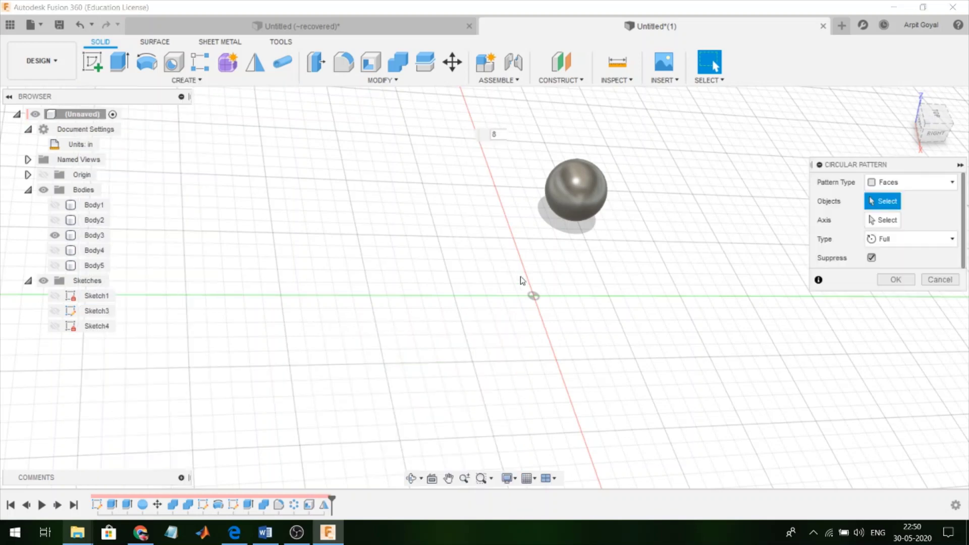
{"action": "left_click", "coordinate": [570, 208]}
{"action": "left_click", "coordinate": [872, 221]}
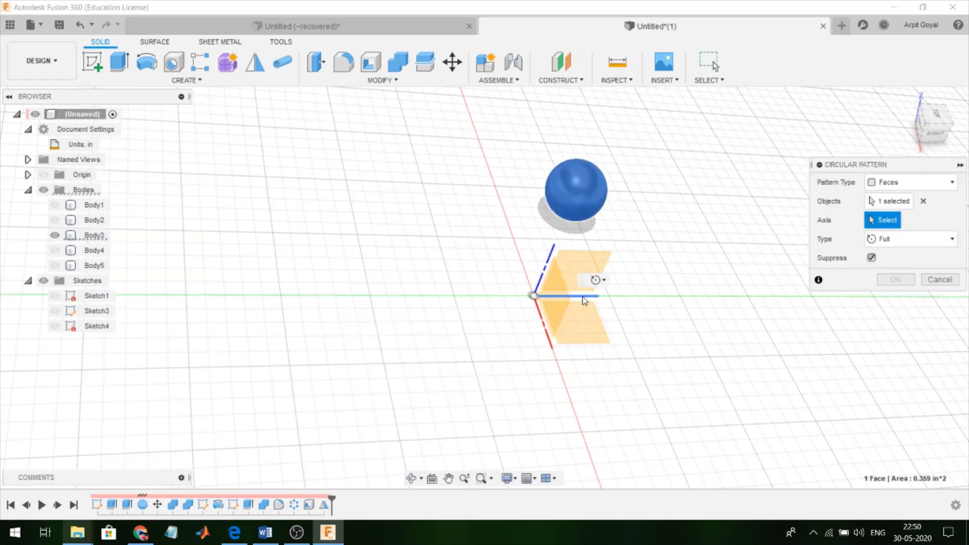
{"action": "left_click", "coordinate": [583, 296]}
{"action": "left_click", "coordinate": [909, 183]}
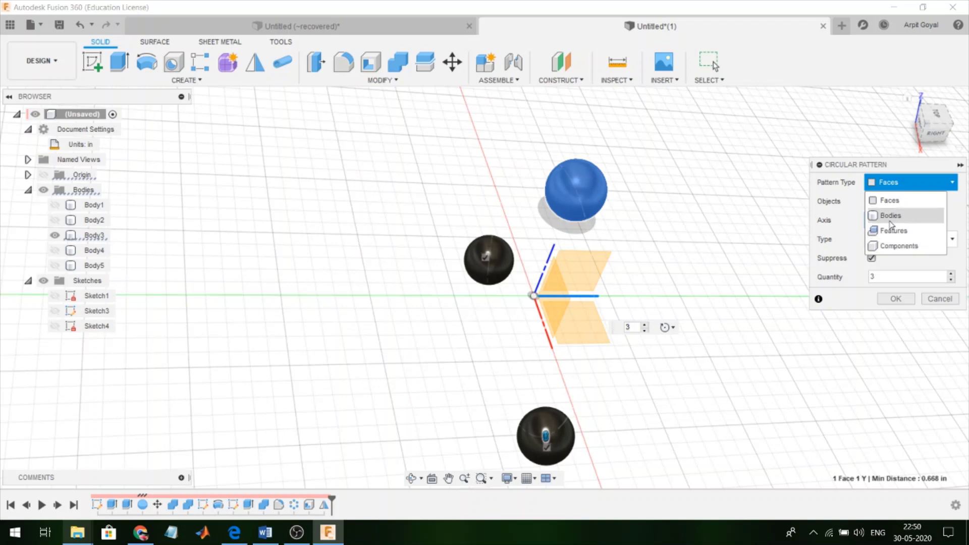
{"action": "left_click", "coordinate": [890, 218]}
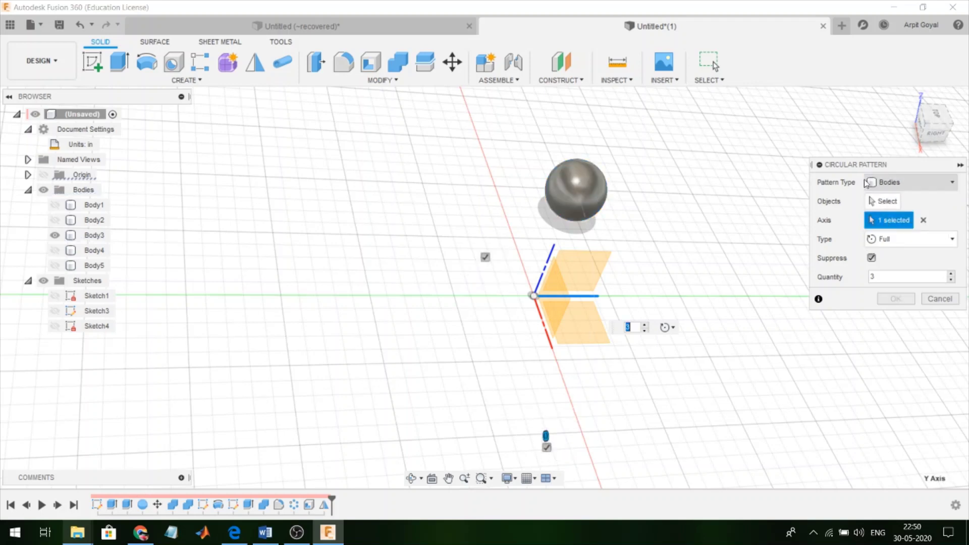
{"action": "left_click", "coordinate": [934, 299]}
- Circular-pattern the ball as a body around the Y axis with a quantity of 8
{"action": "left_click", "coordinate": [187, 80]}
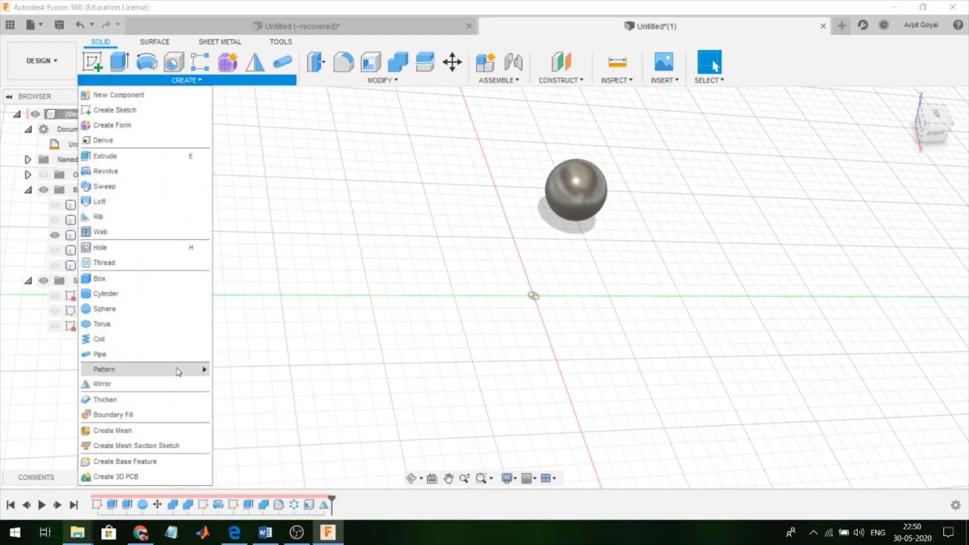
{"action": "mouse_move", "coordinate": [180, 372]}
{"action": "left_click", "coordinate": [226, 386]}
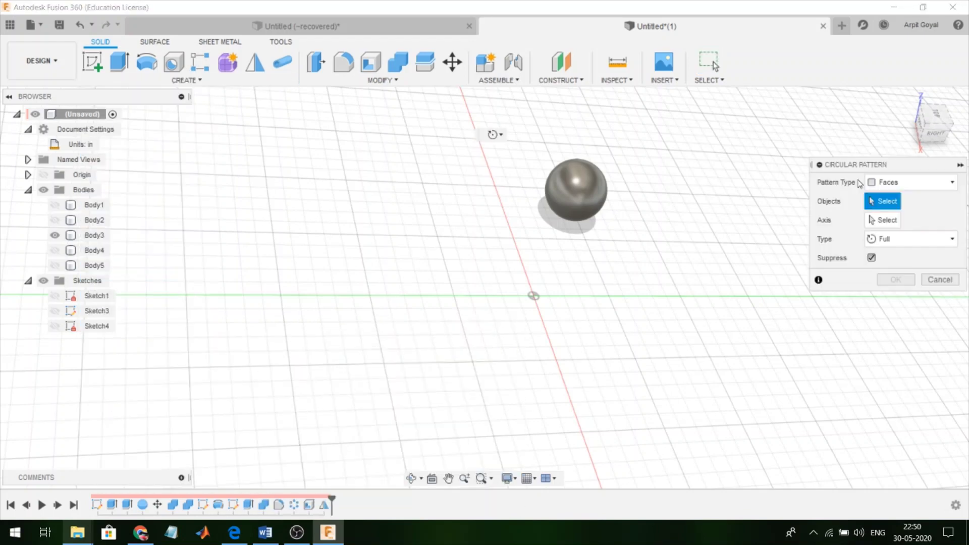
{"action": "left_click", "coordinate": [914, 183]}
{"action": "left_click", "coordinate": [888, 214]}
{"action": "left_click", "coordinate": [580, 174]}
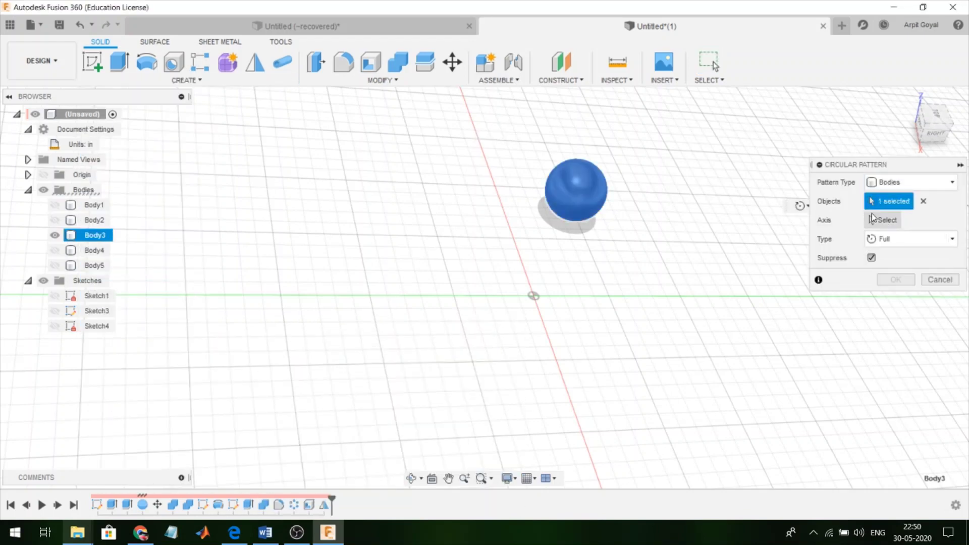
{"action": "left_click", "coordinate": [891, 220]}
{"action": "left_click", "coordinate": [572, 298]}
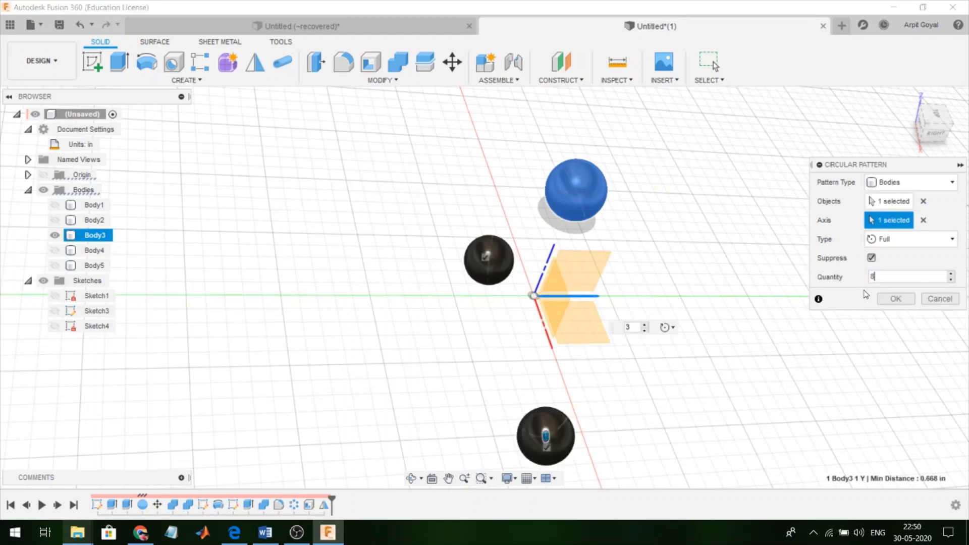
{"action": "type", "text": "8"}
{"action": "left_click", "coordinate": [896, 299]}
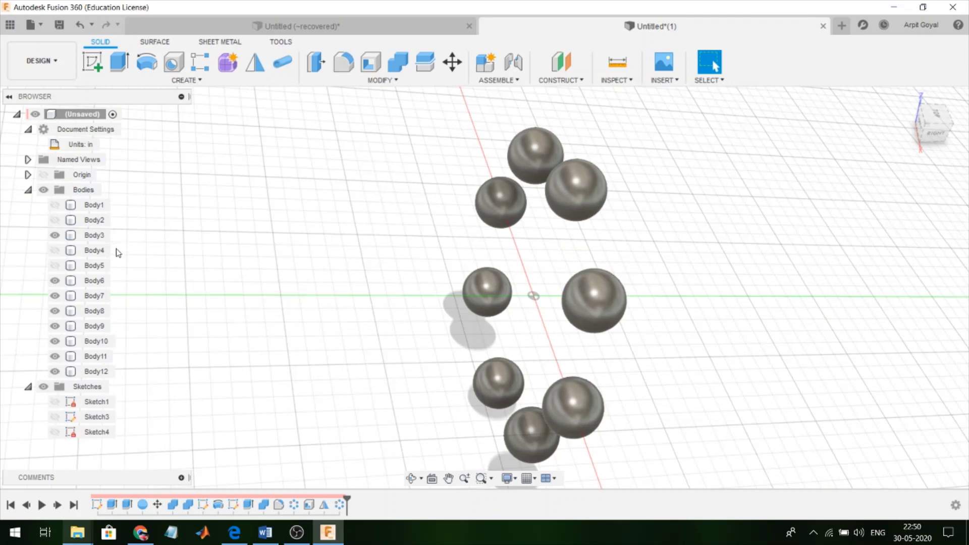
- Show both cage halves and the inner and outer rings together with the balls
{"action": "left_click", "coordinate": [54, 265]}
{"action": "left_click", "coordinate": [55, 250]}
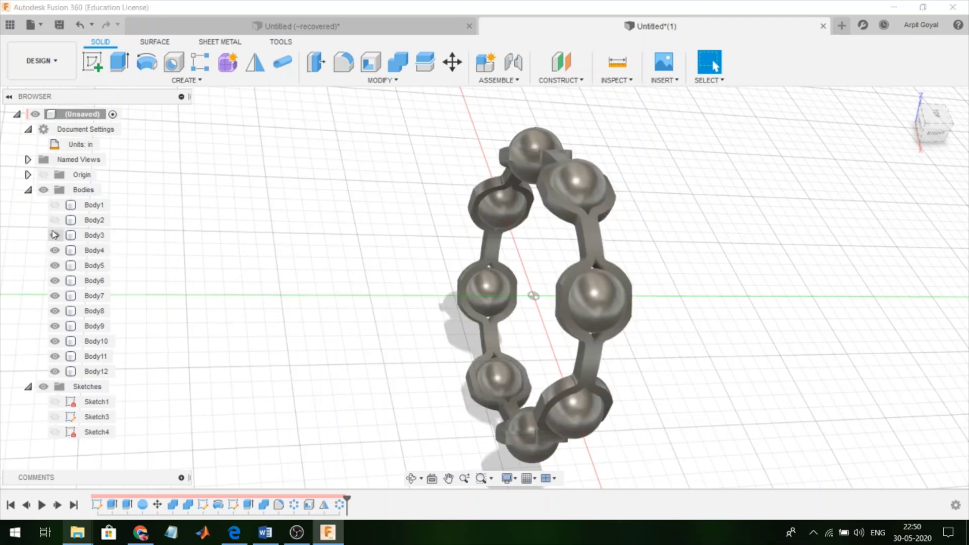
{"action": "left_click", "coordinate": [54, 221]}
{"action": "left_click", "coordinate": [54, 206]}
{"action": "scroll", "coordinate": [172, 208], "scroll_direction": "down", "scroll_amount": 2}
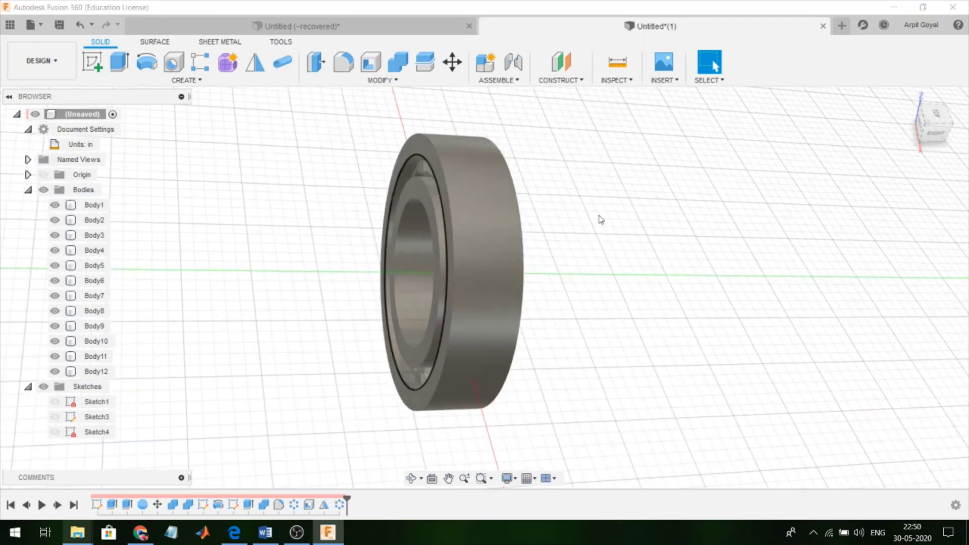
{"action": "left_click_drag", "start_coordinate": [924, 129], "coordinate": [939, 130]}
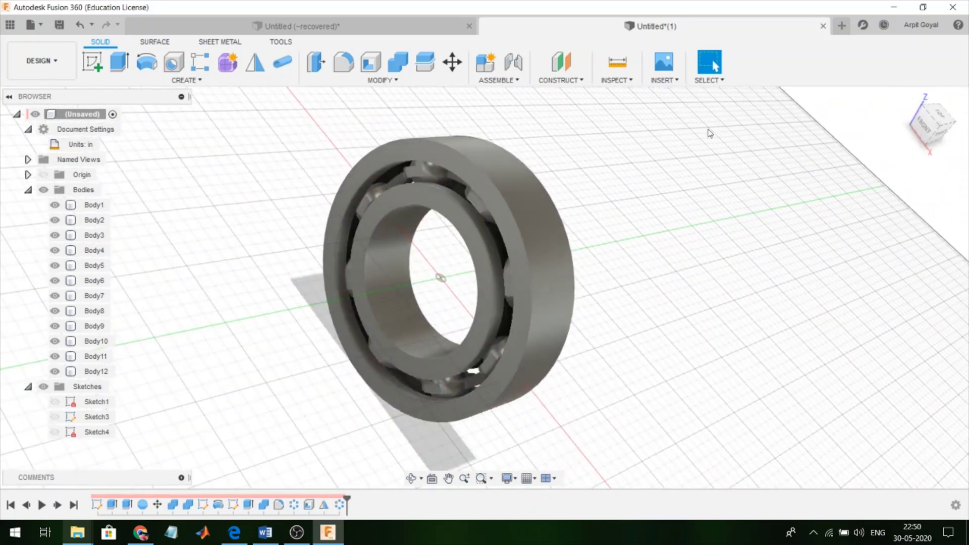
- Apply the Aluminum - Anodized Rough (Red) appearance to the inner and outer bearing rings
{"action": "left_click", "coordinate": [326, 82]}
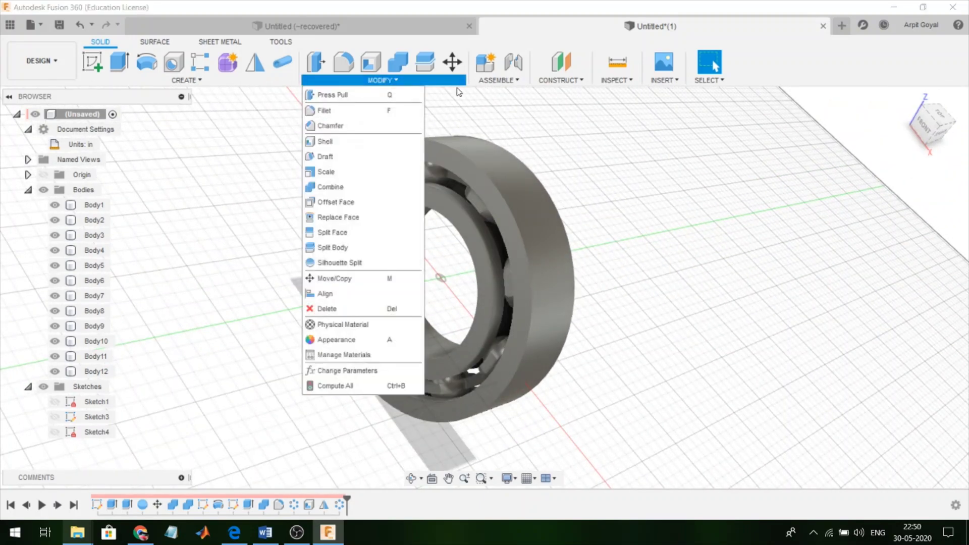
{"action": "mouse_move", "coordinate": [610, 83]}
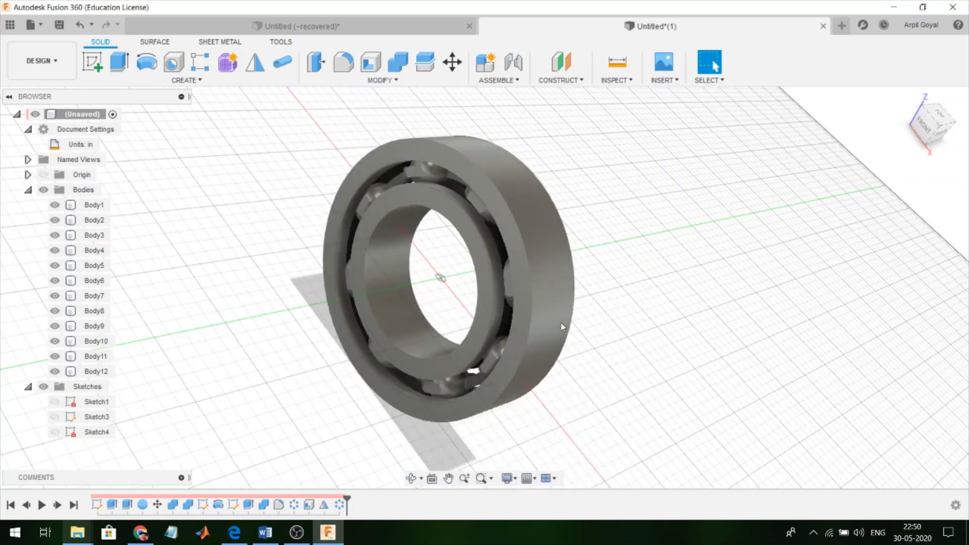
{"action": "key", "text": "a"}
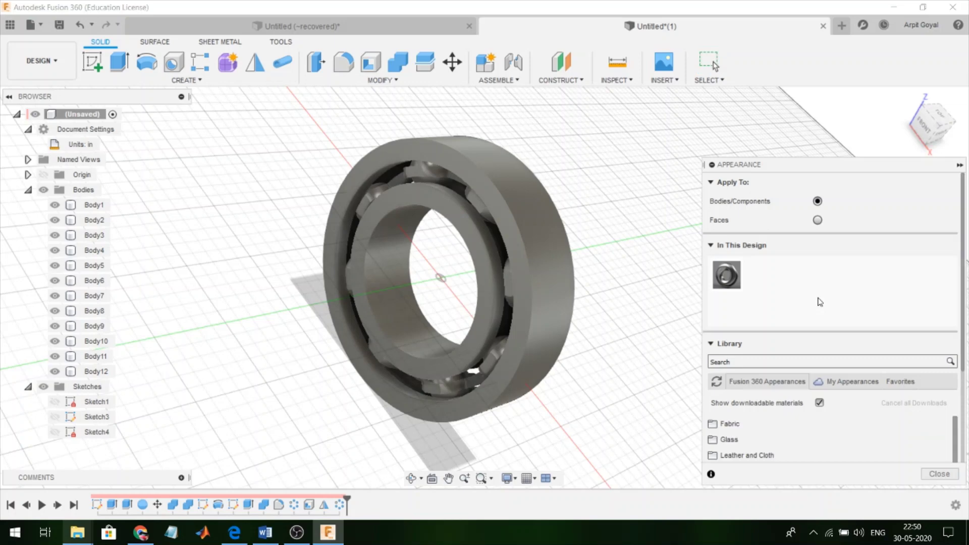
{"action": "scroll", "coordinate": [819, 321], "scroll_direction": "down", "scroll_amount": 3}
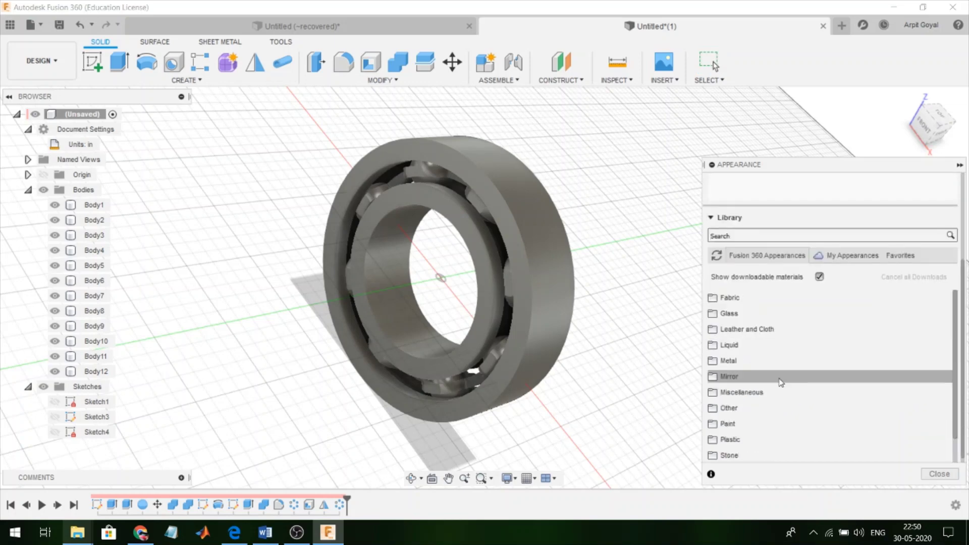
{"action": "left_click", "coordinate": [730, 361]}
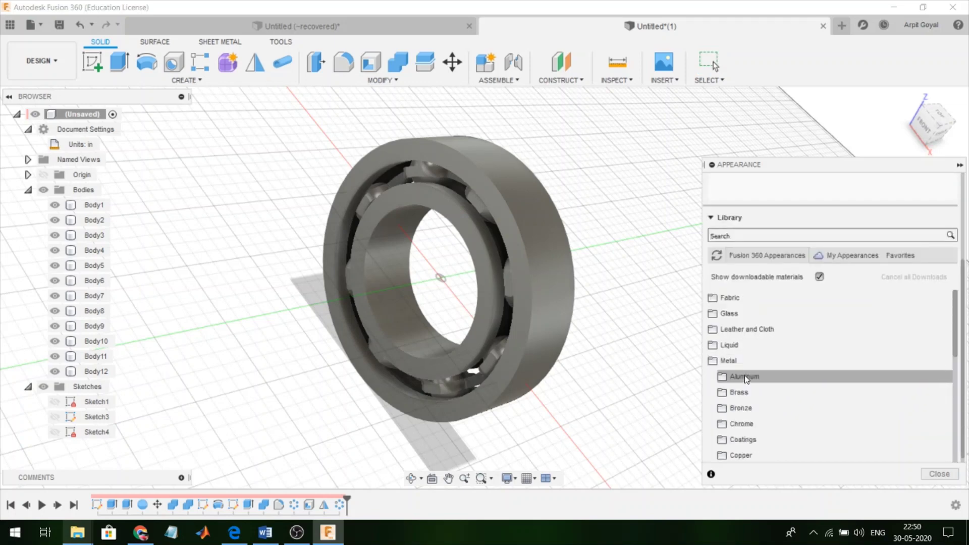
{"action": "left_click", "coordinate": [746, 378]}
{"action": "left_click_drag", "start_coordinate": [687, 350], "coordinate": [477, 310]}
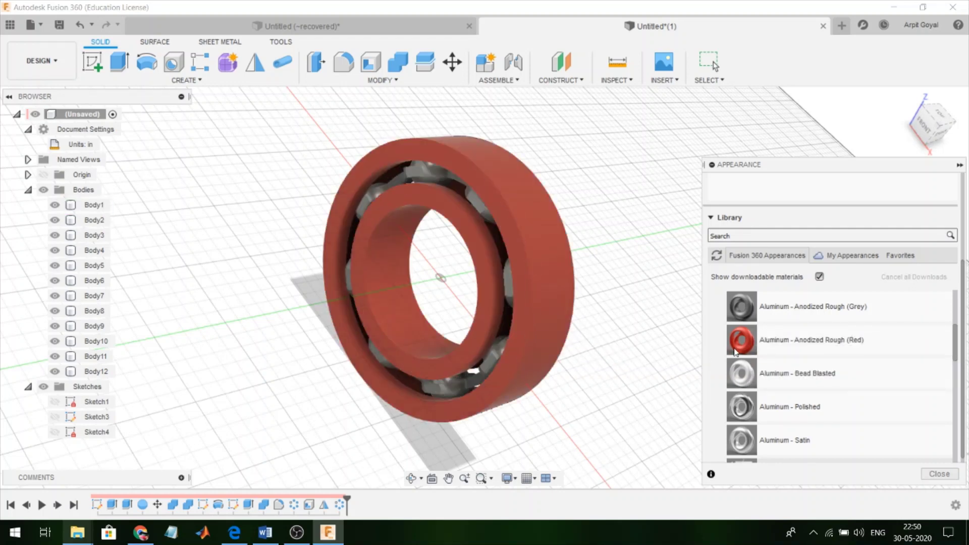
- Apply the Aluminum - Anodized Glossy (Blue) appearance to both cage halves and finish the appearance assignment
{"action": "scroll", "coordinate": [748, 384], "scroll_direction": "down", "scroll_amount": 4}
{"action": "scroll", "coordinate": [749, 387], "scroll_direction": "up", "scroll_amount": 6}
{"action": "left_click_drag", "start_coordinate": [745, 331], "coordinate": [482, 371]}
{"action": "left_click_drag", "start_coordinate": [749, 327], "coordinate": [89, 249]}
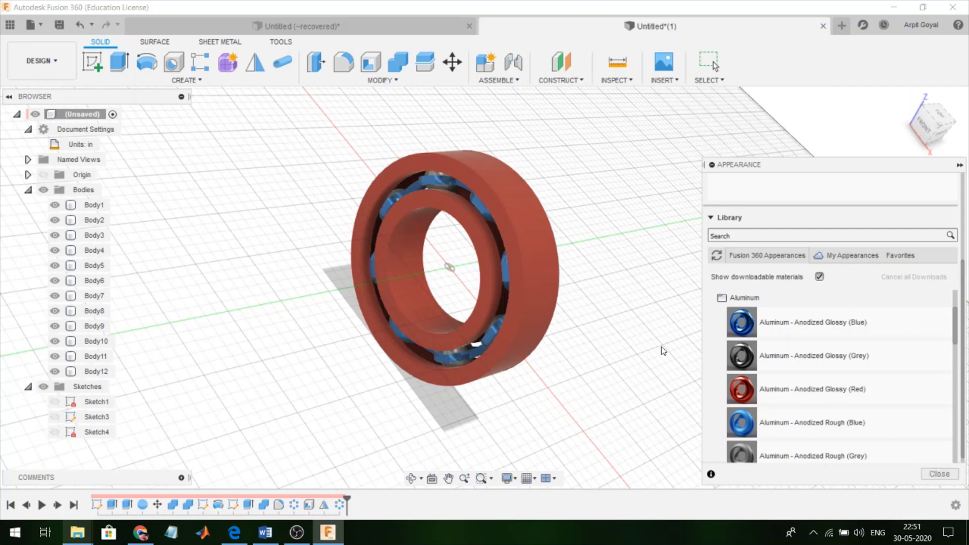
{"action": "left_click", "coordinate": [940, 475]}
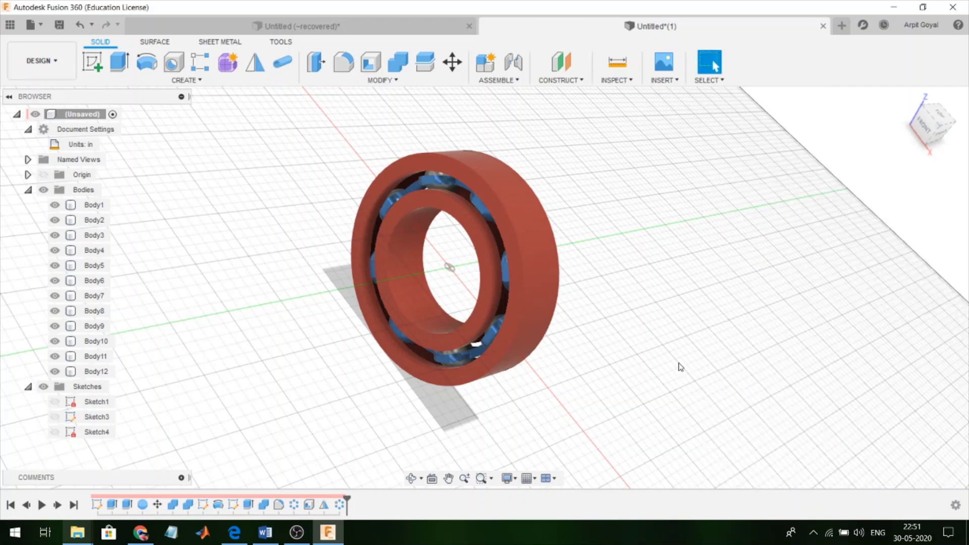
- Start saving the bearing design
{"action": "mouse_move", "coordinate": [681, 367]}
{"action": "middle_mouse_down", "text": "shift"}
{"action": "mouse_move", "coordinate": [742, 351]}
{"action": "mouse_move", "coordinate": [740, 379]}
{"action": "mouse_move", "coordinate": [687, 375]}
{"action": "mouse_move", "coordinate": [656, 359]}
{"action": "mouse_move", "coordinate": [671, 365]}
{"action": "middle_mouse_up", "text": "shift"}
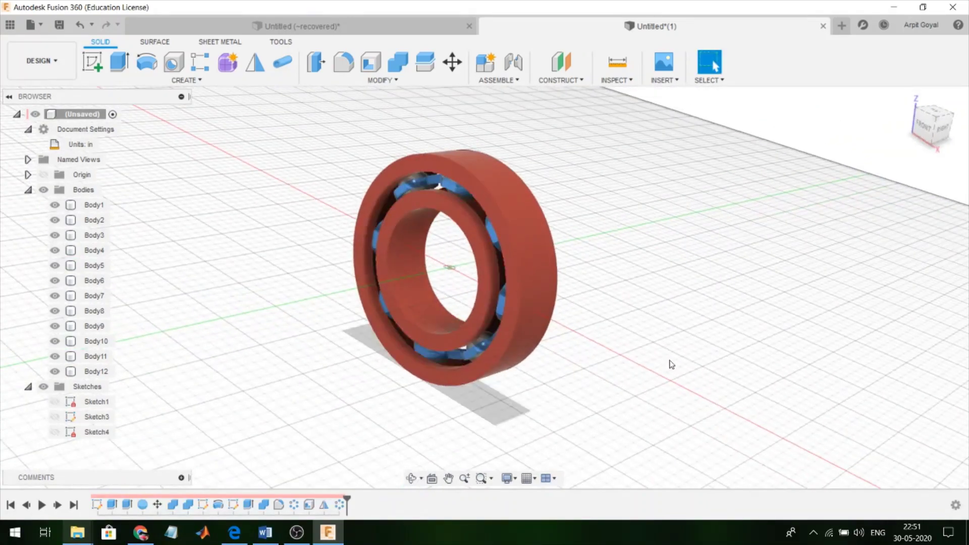
{"action": "key", "text": "ctrl+s"}
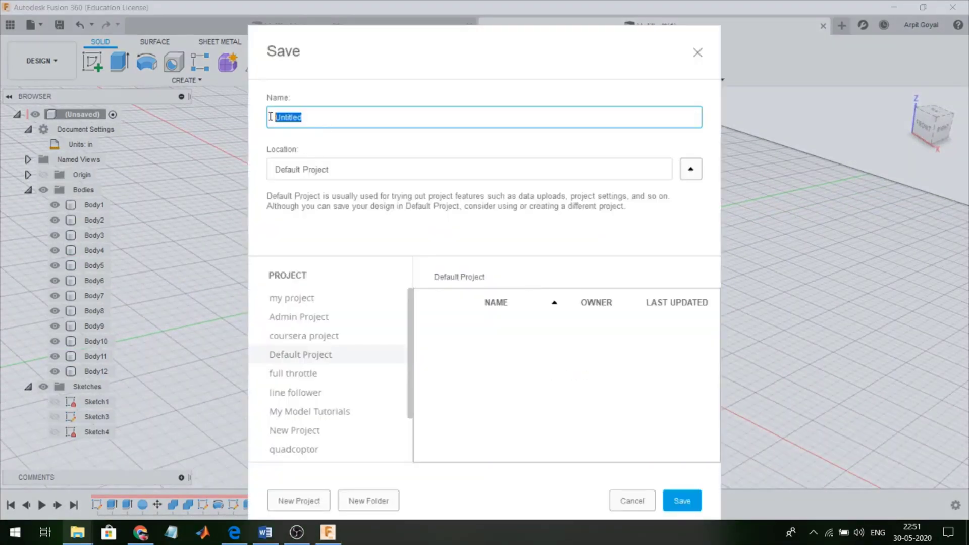